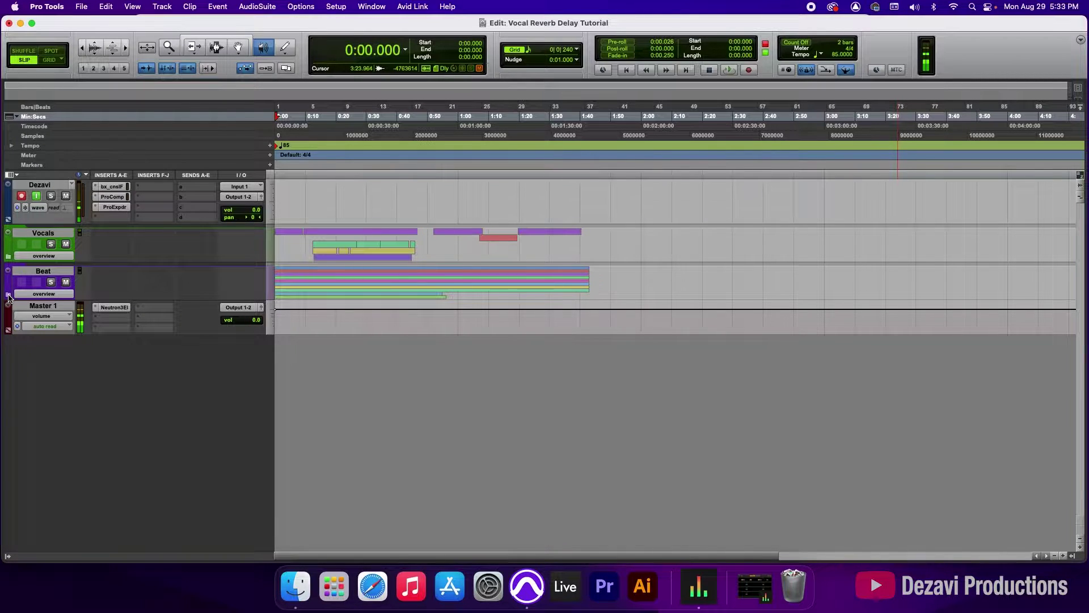
Expand the Beat and Vocals folders, select Verse 2 and EXTRA, then collapse Vocals.
left_click(8, 296)
left_click(9, 296)
left_click(8, 257)
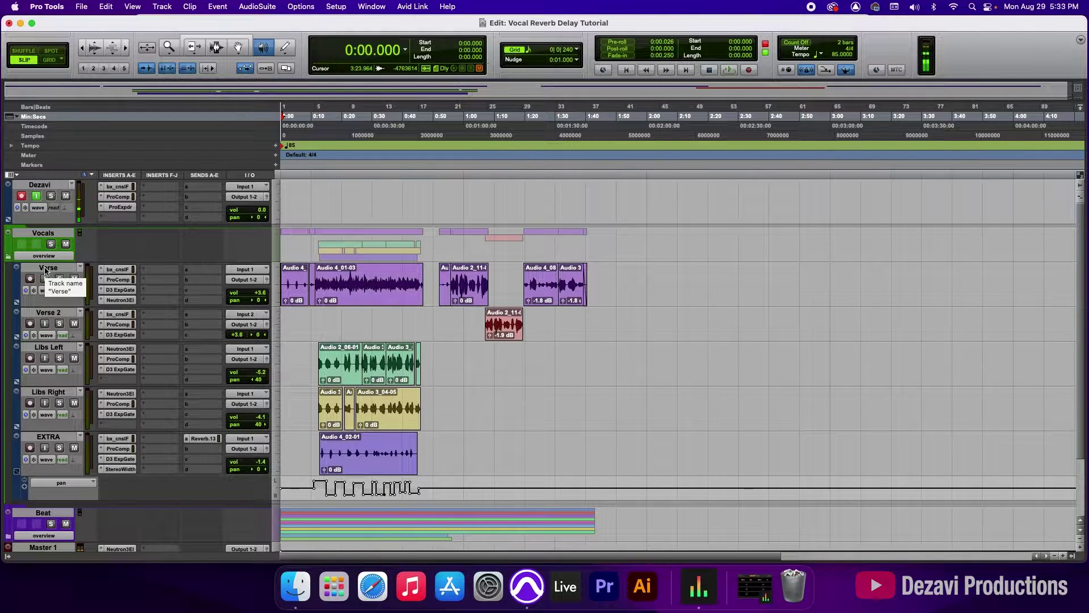
left_click(47, 312)
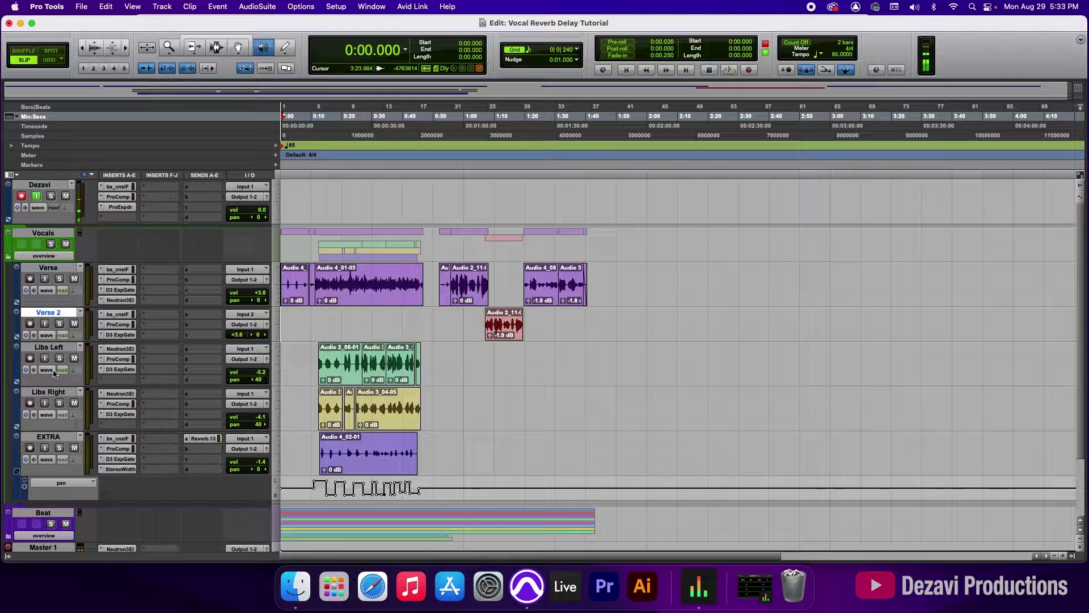
left_click(51, 438)
left_click(8, 258)
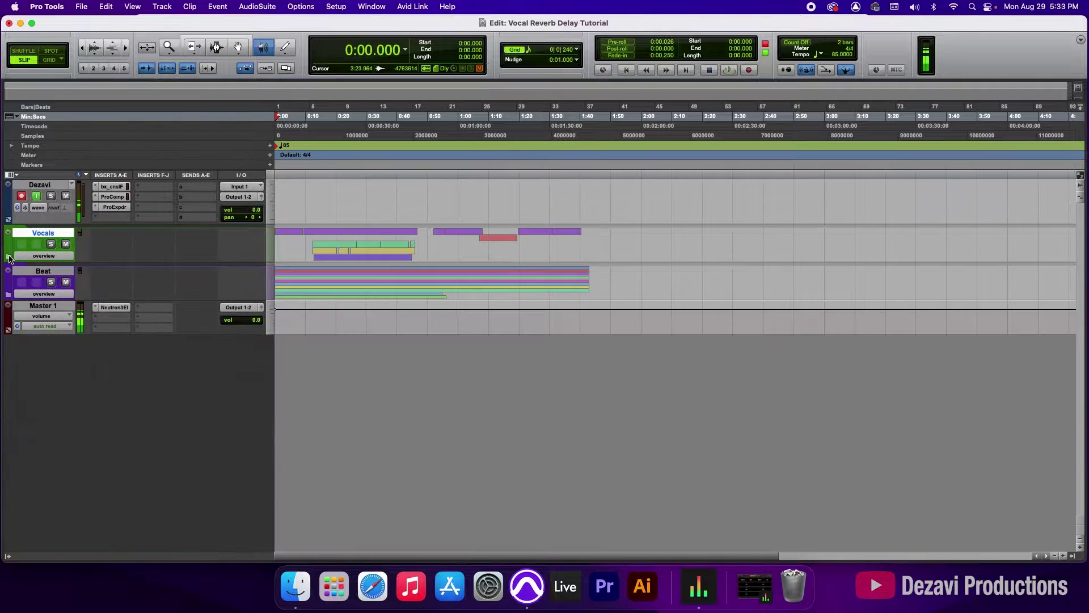
left_click(35, 236)
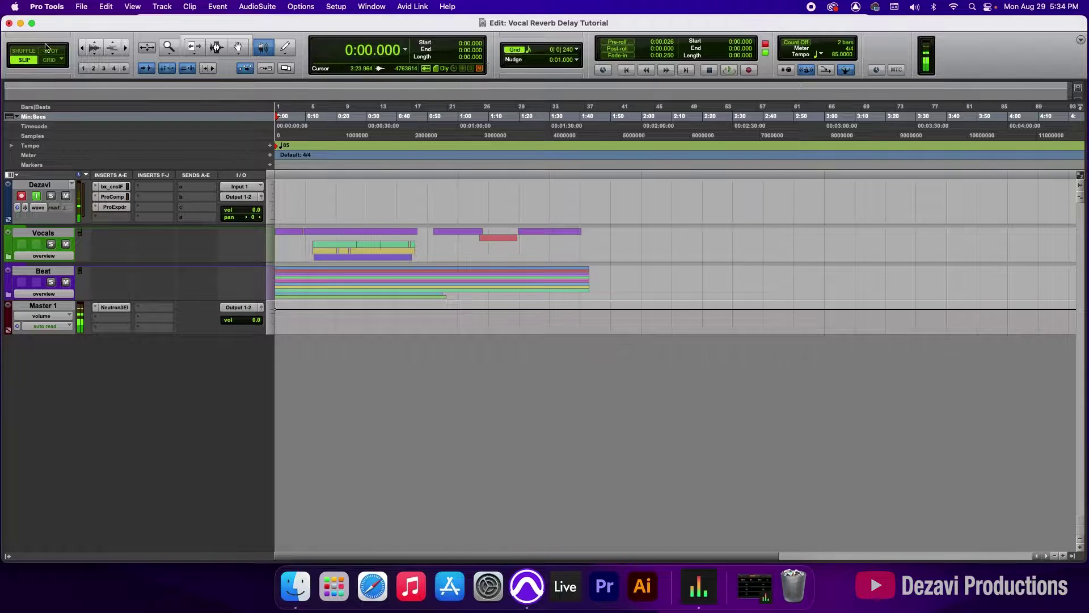
Start a new mono Aux Input track named Reverb in the New Tracks dialog.
left_click(162, 7)
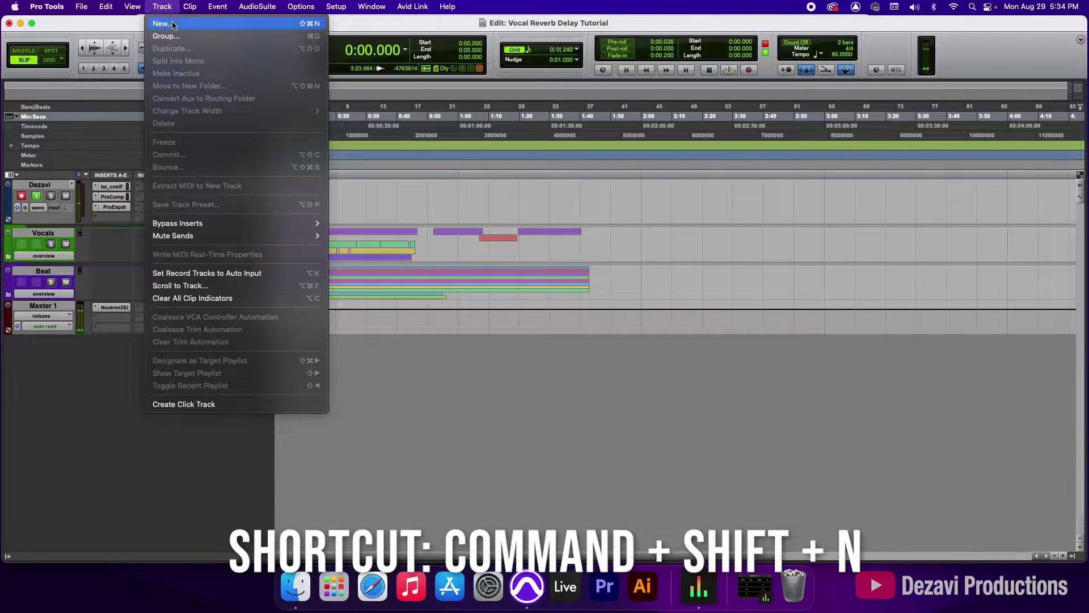
left_click(173, 25)
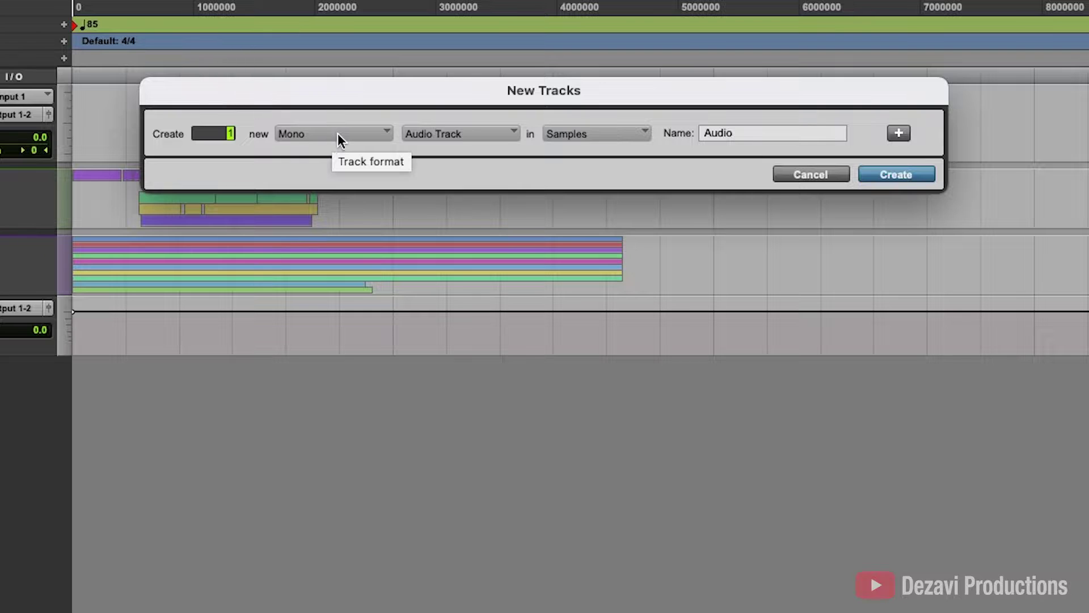
left_click(452, 139)
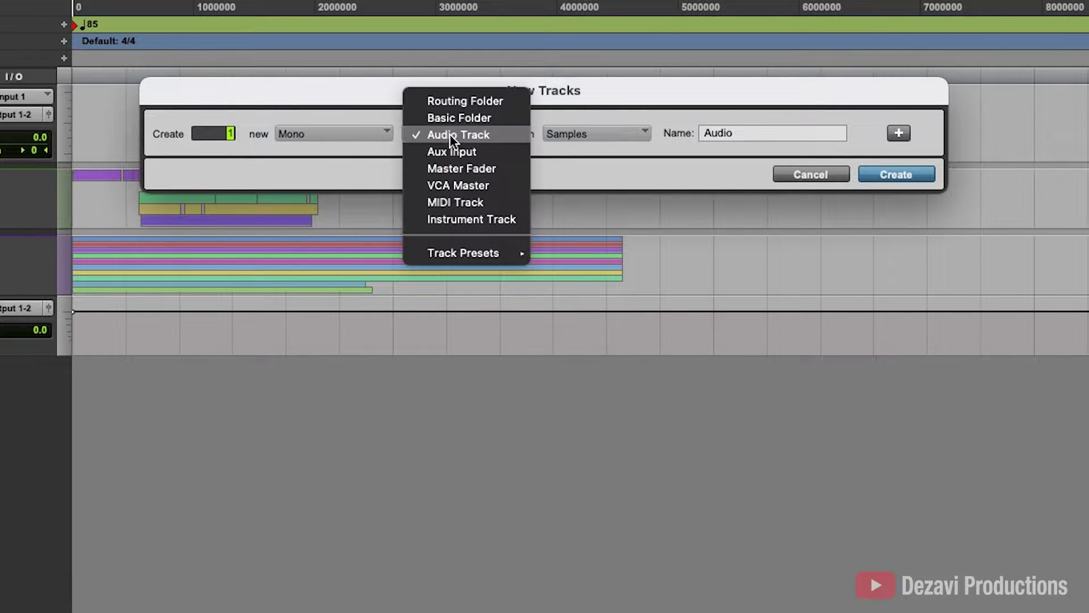
left_click(472, 151)
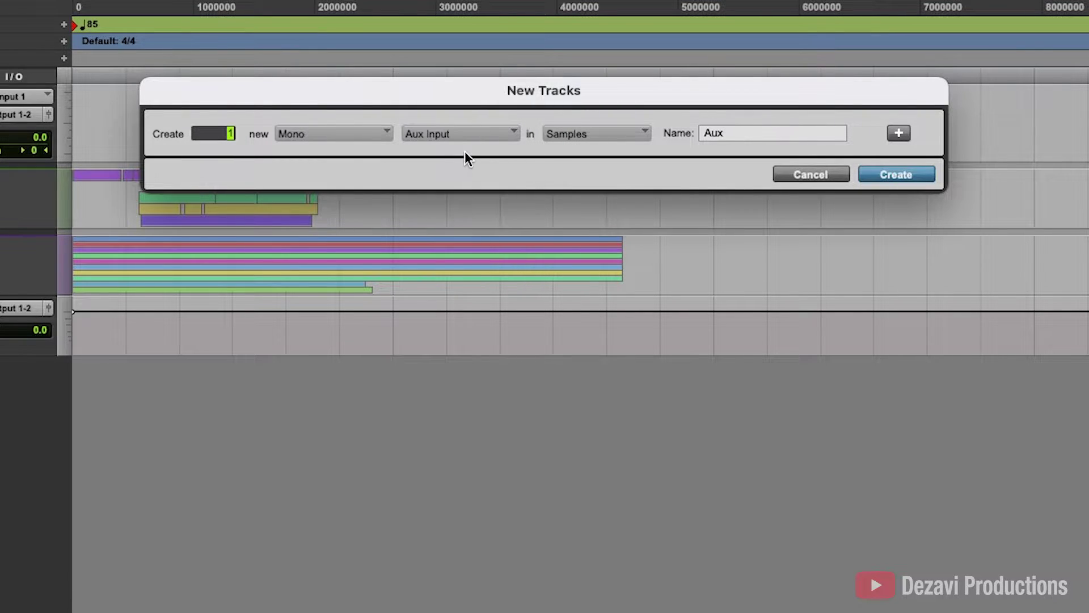
double_click(728, 133)
type("Reverb")
Add a second mono Aux Input row named Delay and create both tracks.
left_click(898, 133)
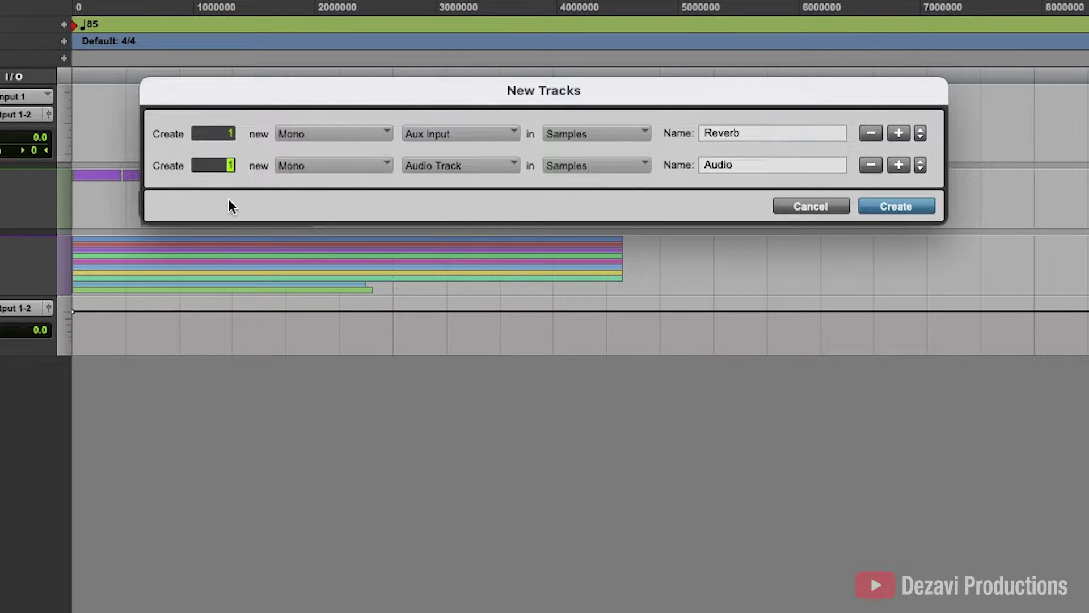
left_click(459, 169)
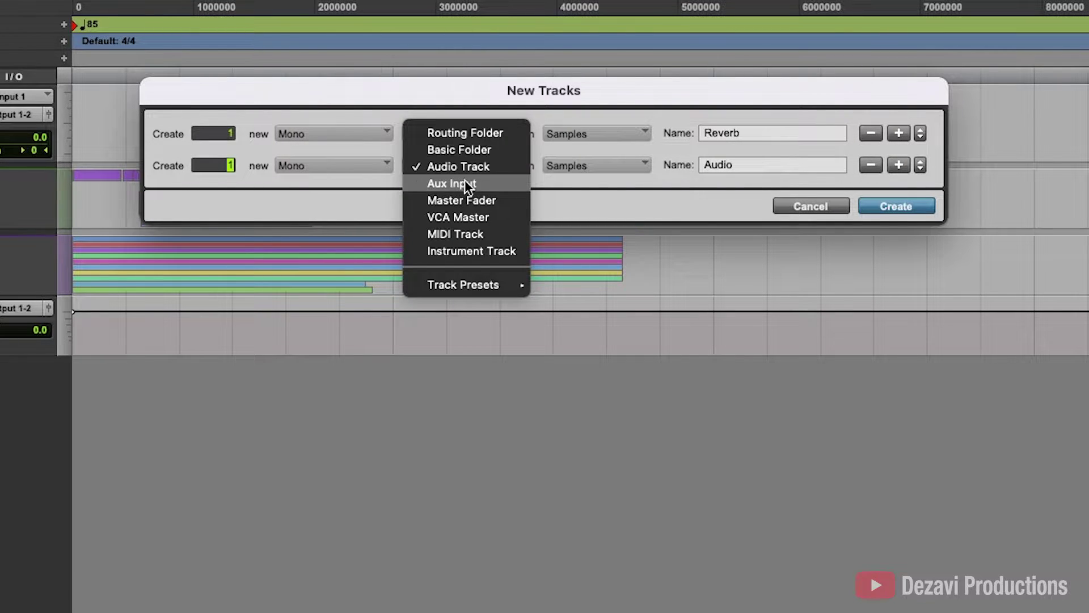
left_click(463, 185)
left_click(760, 163)
type("Delay")
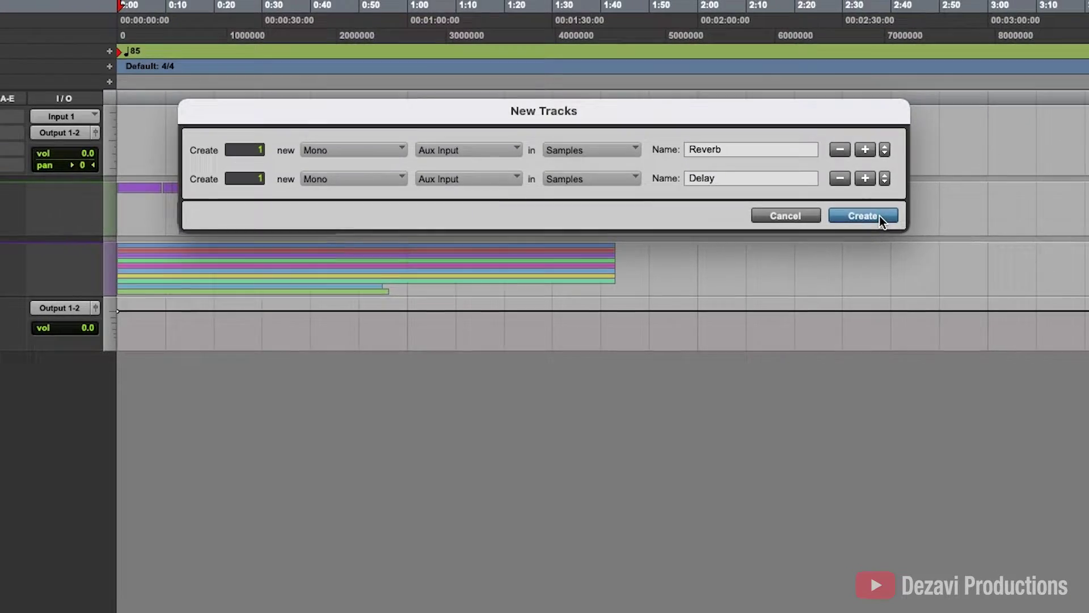
left_click(908, 207)
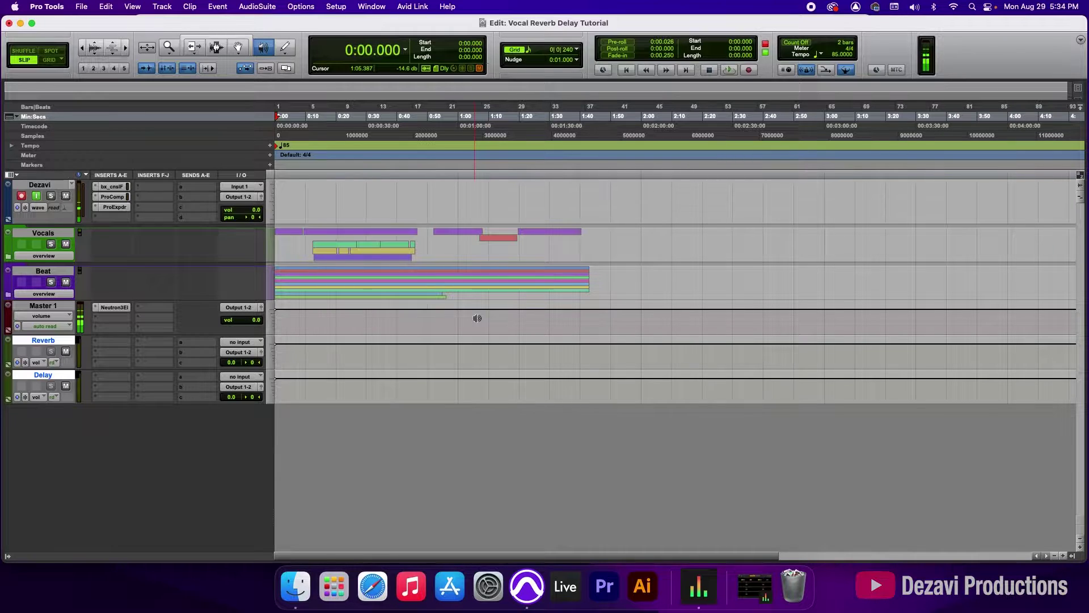
Show the mixer and insert a mono D-Verb on the Reverb aux track.
key("super+equal")
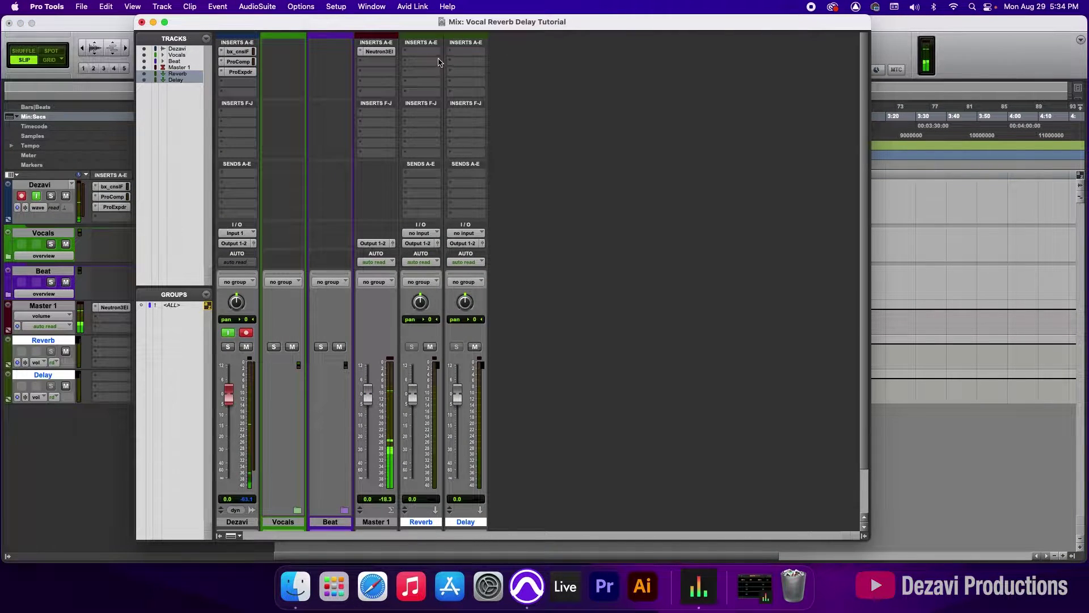
left_click(428, 524)
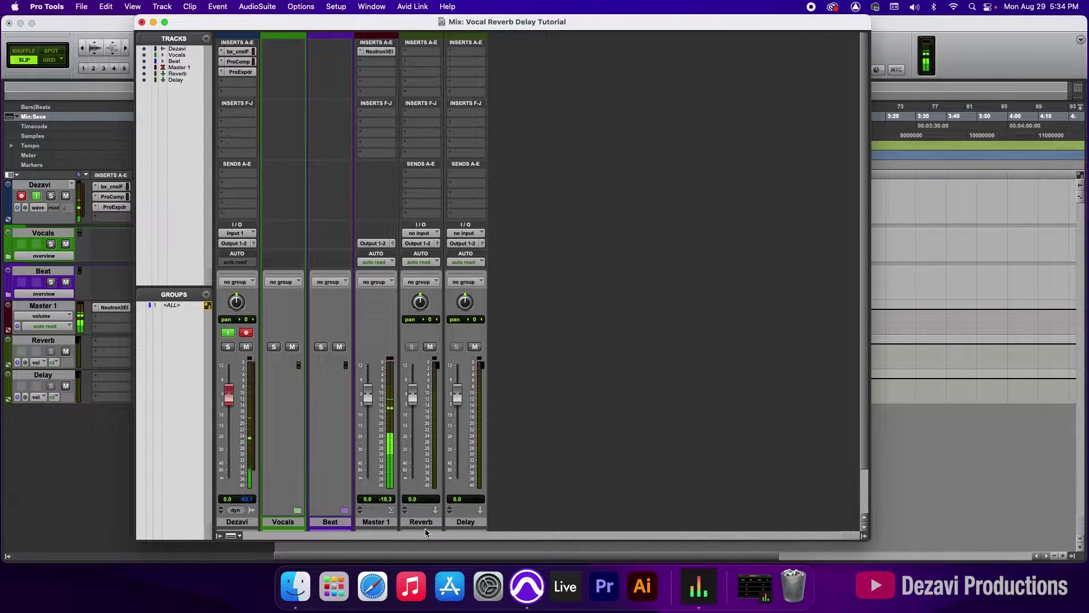
left_click(421, 51)
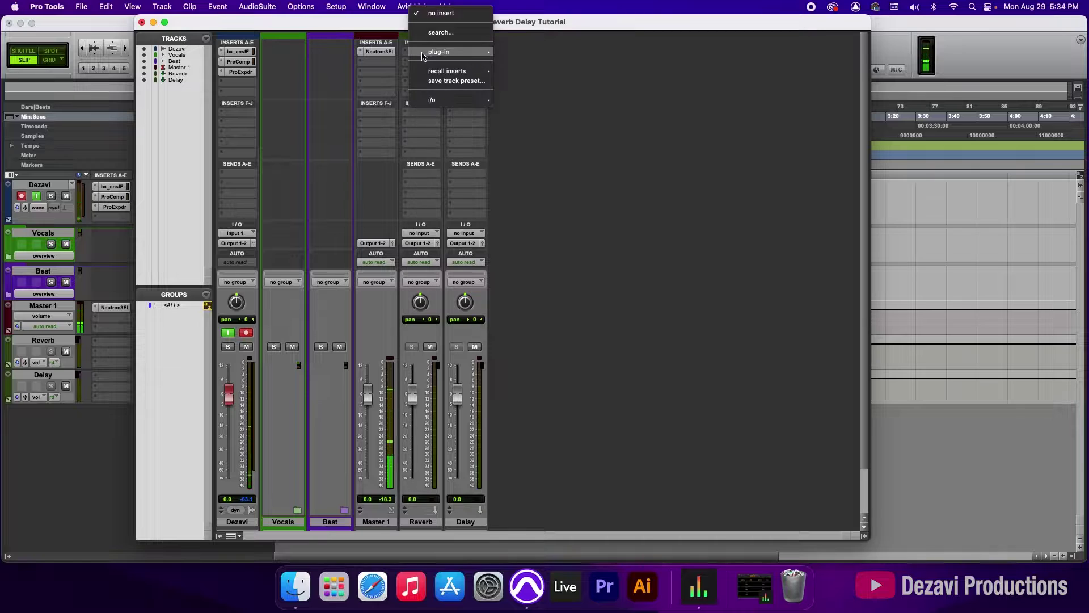
mouse_move(423, 55)
mouse_move(522, 84)
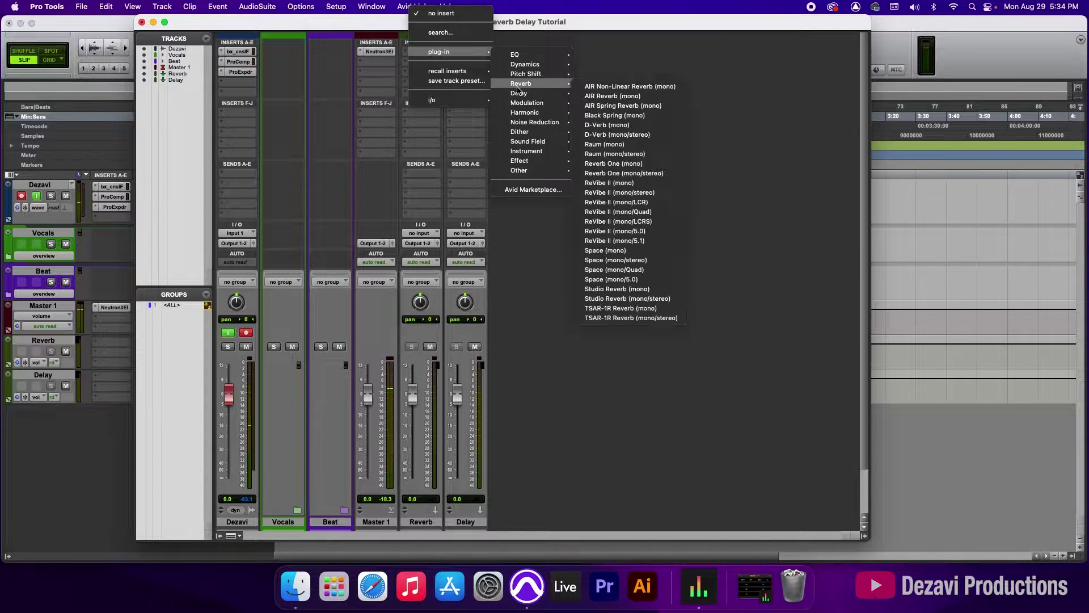
left_click(620, 126)
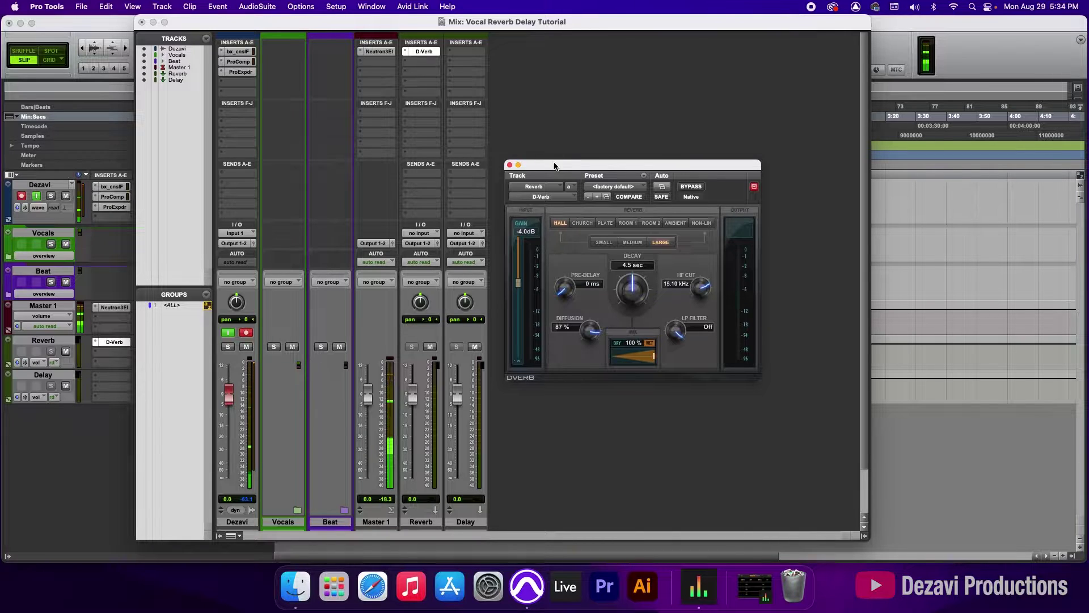
left_click(510, 164)
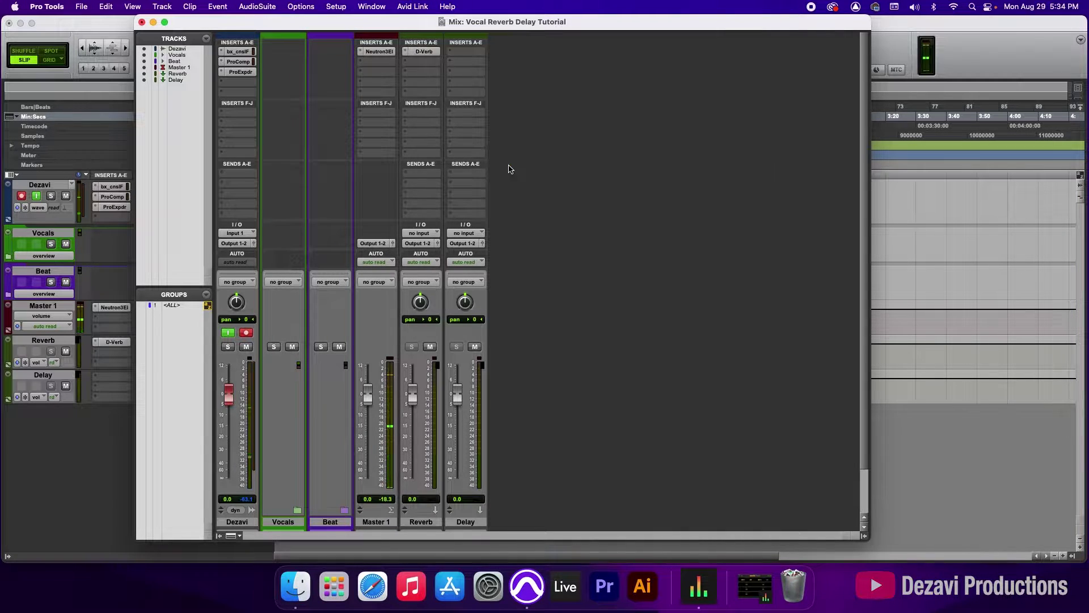
Insert Mod Delay III on the Delay aux track.
left_click(469, 56)
mouse_move(500, 52)
mouse_move(577, 94)
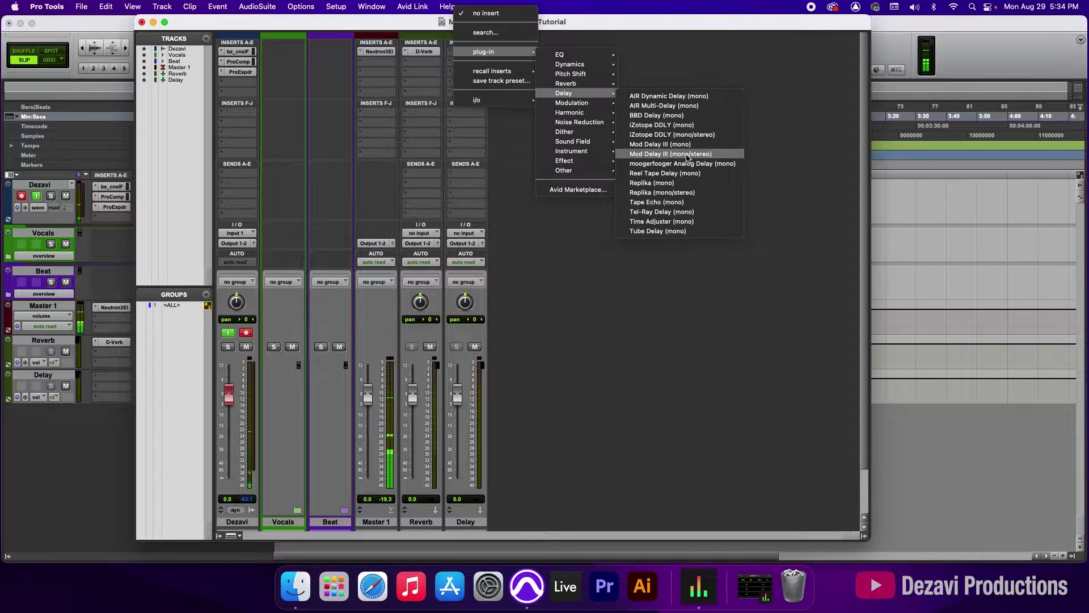
left_click(686, 146)
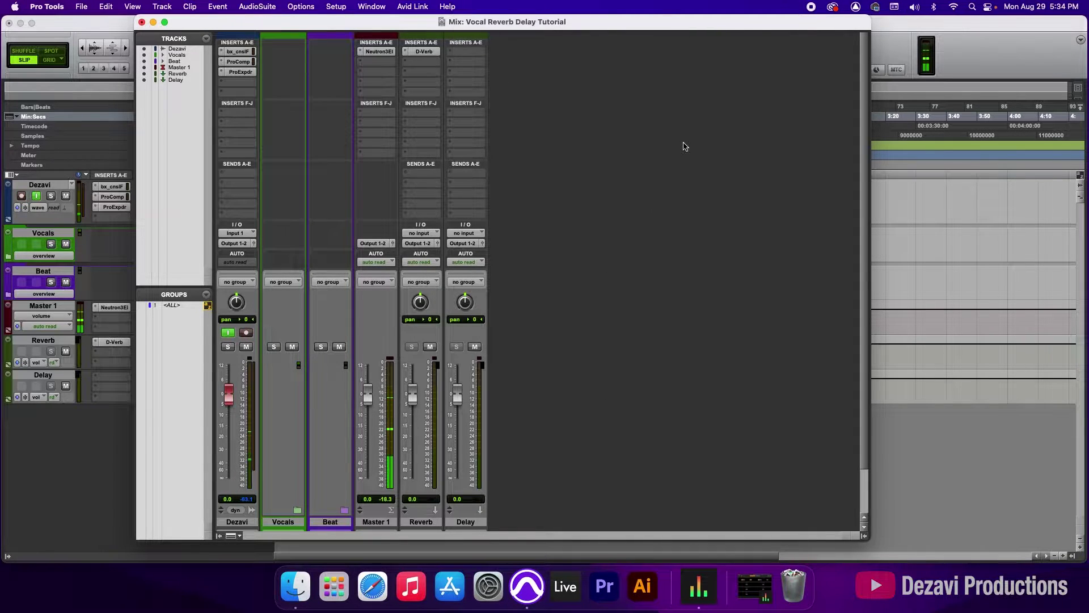
left_click(510, 165)
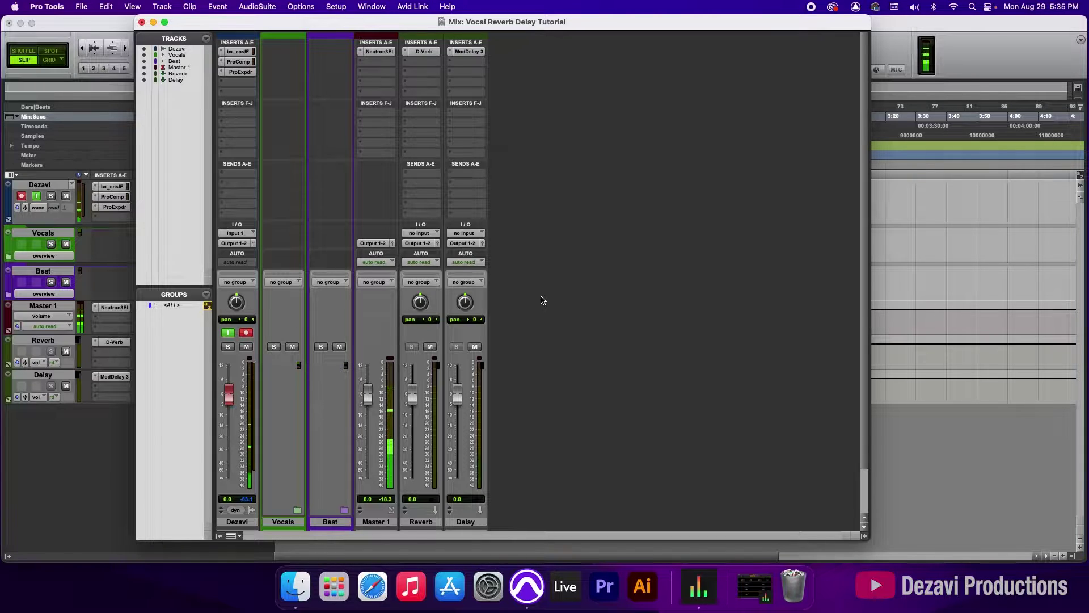
Expand the Vocals folder and send Verse to the Reverb aux at -9.4 dB.
left_click(297, 511)
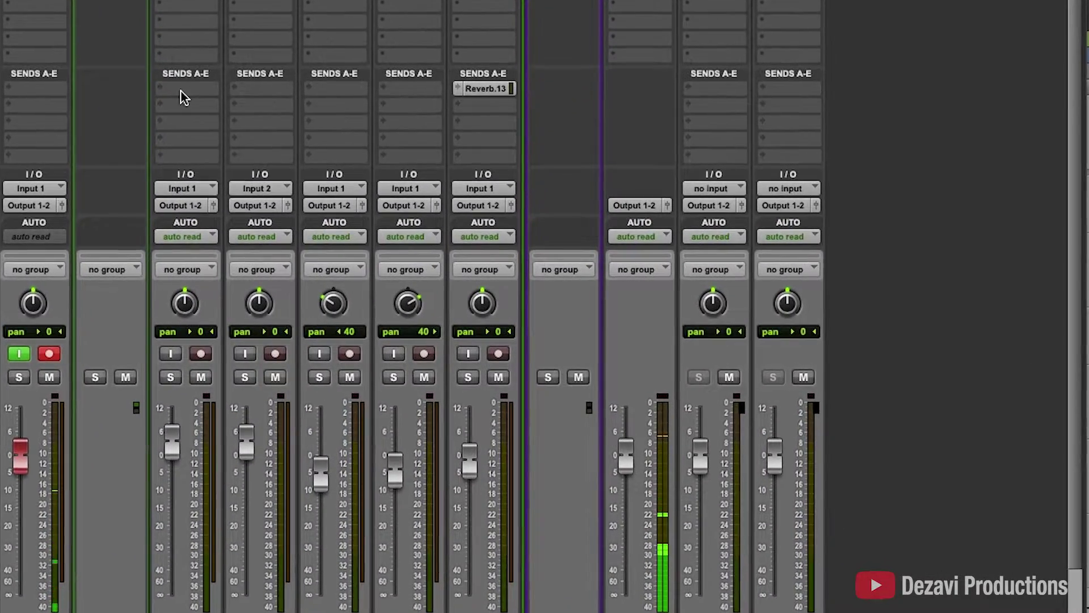
left_click(223, 115)
mouse_move(230, 187)
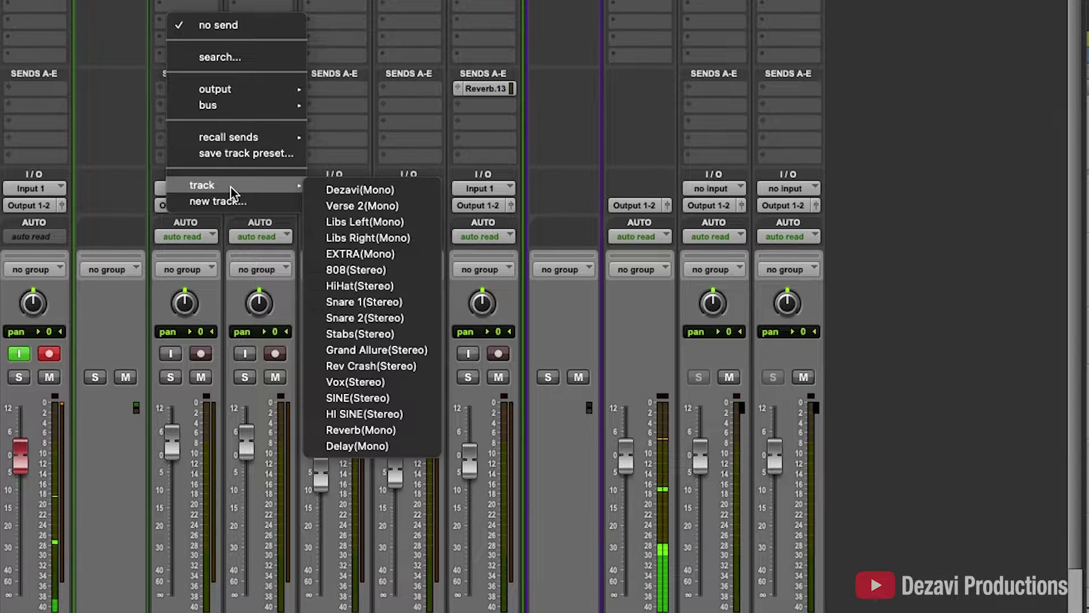
left_click(364, 434)
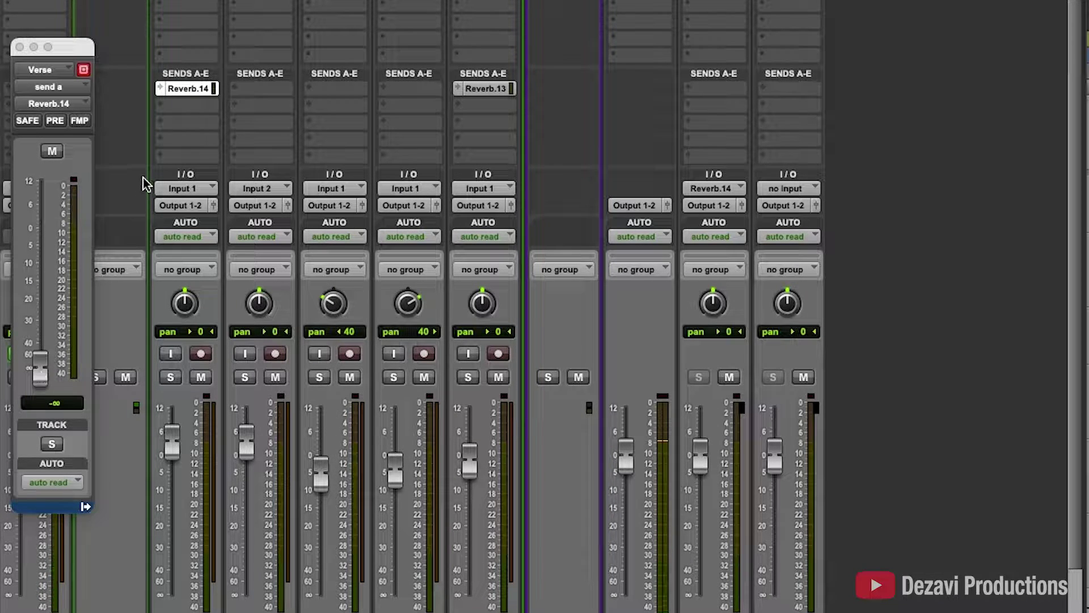
mouse_move(41, 367)
left_mouse_down()
mouse_move(54, 234)
mouse_move(45, 365)
left_mouse_up()
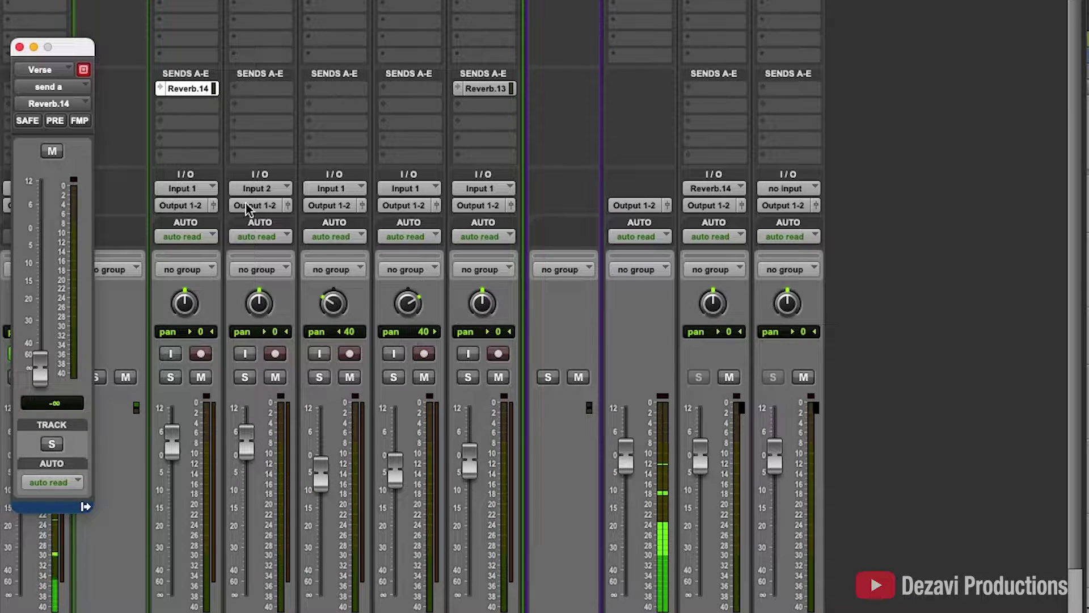
Route the Verse 2 and EXTRA sends to the Reverb aux as well.
left_click(266, 91)
mouse_move(300, 186)
left_click(464, 430)
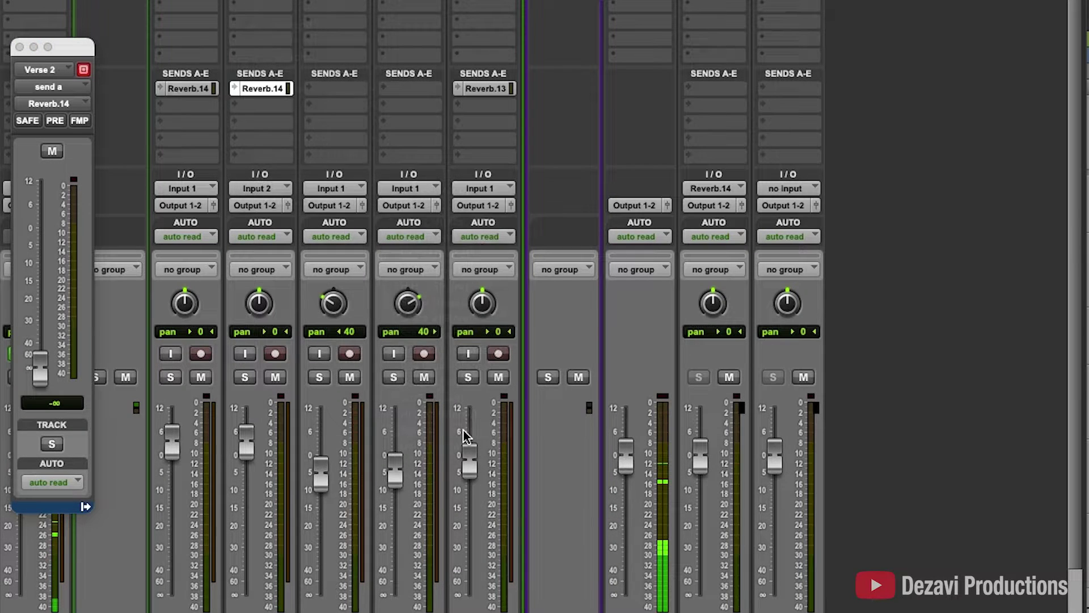
left_click(461, 91)
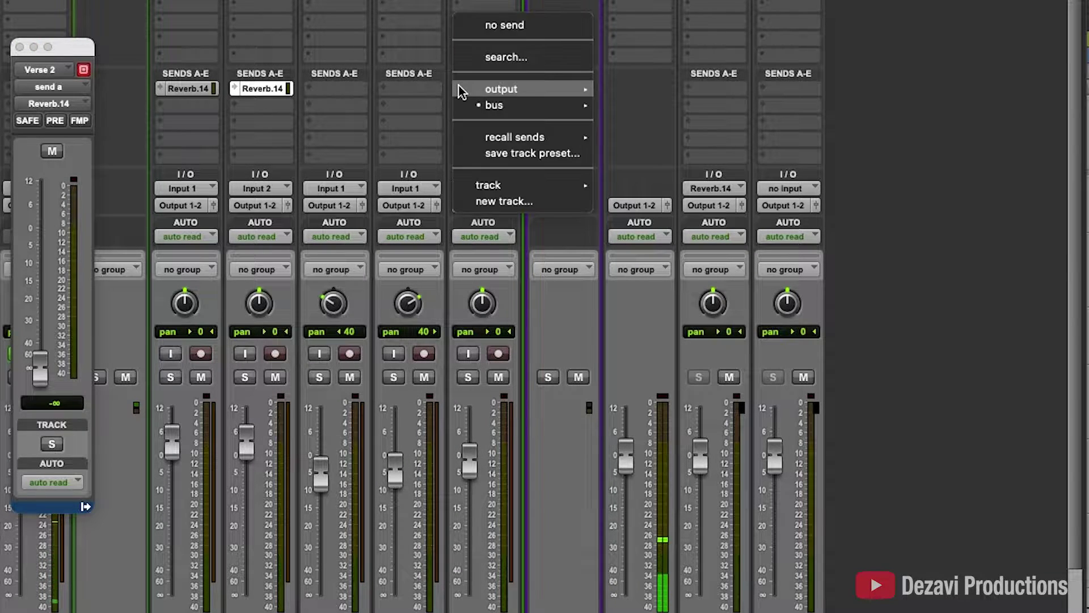
mouse_move(596, 187)
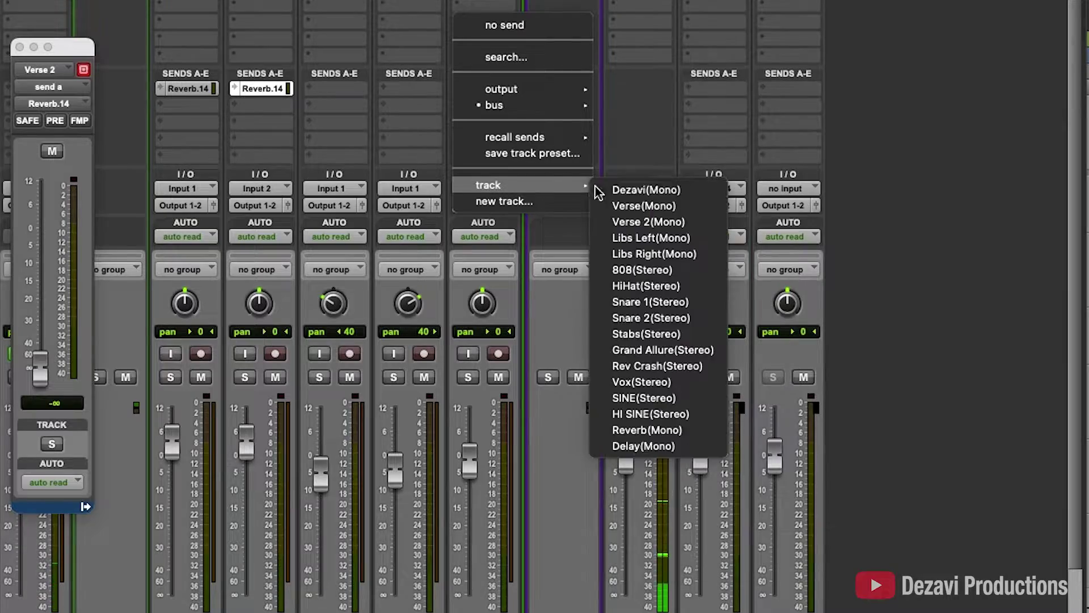
left_click(647, 430)
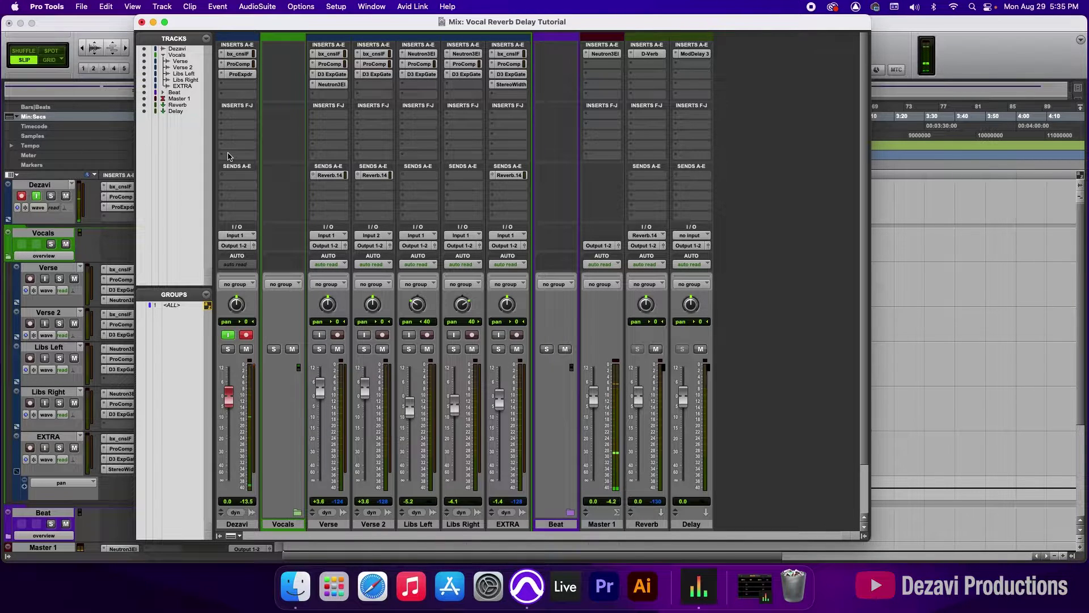
Mute Libs Left, Libs Right and Beat, then play from 0:10.402.
left_click(428, 349)
left_click(471, 349)
left_click(565, 349)
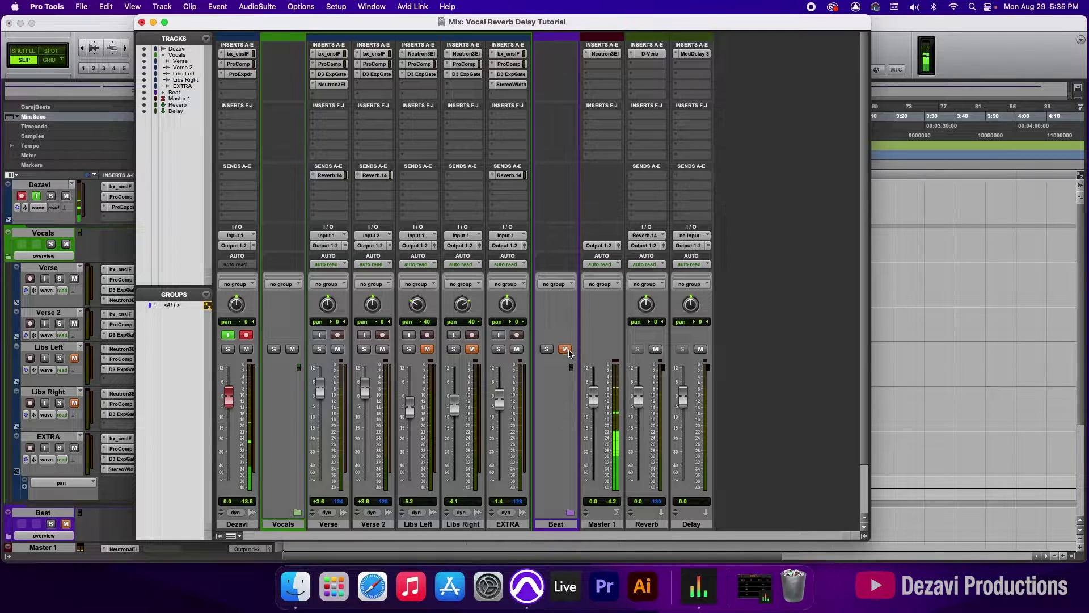
left_click(968, 63)
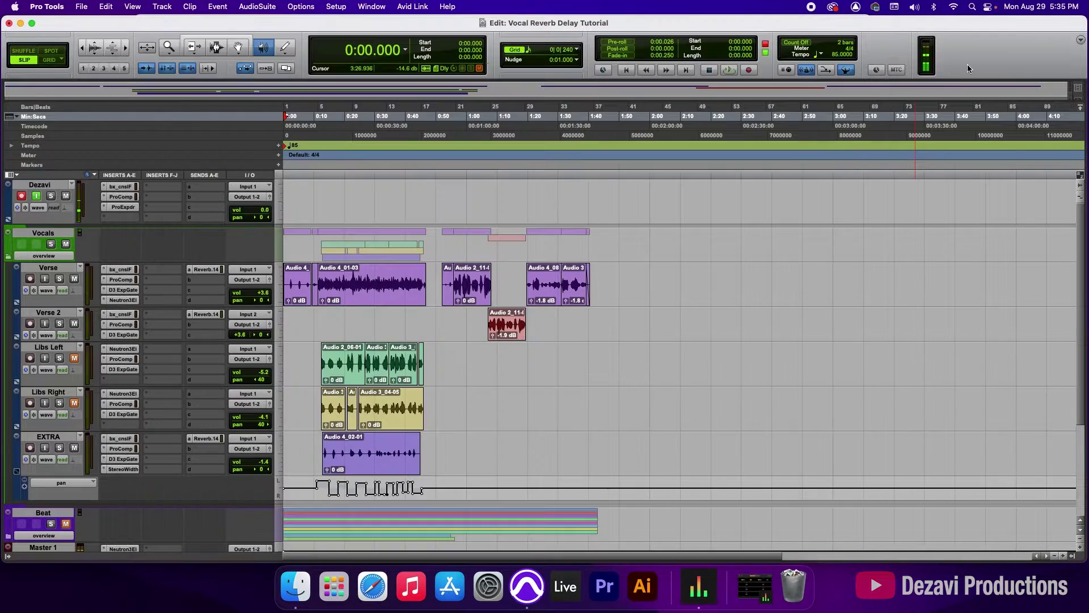
left_click(314, 136)
left_click(320, 136)
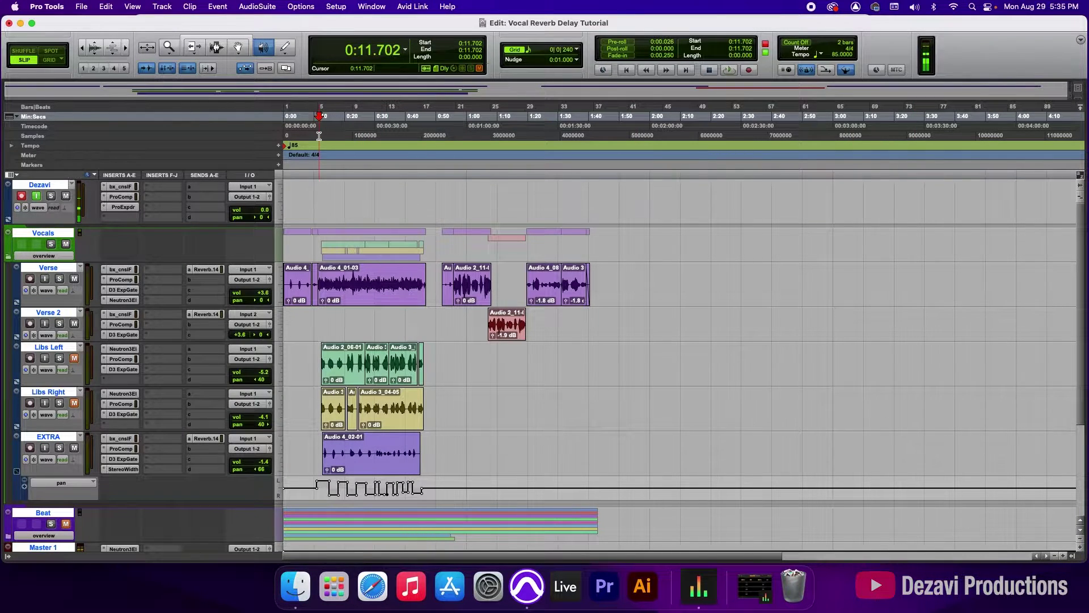
left_click(315, 134)
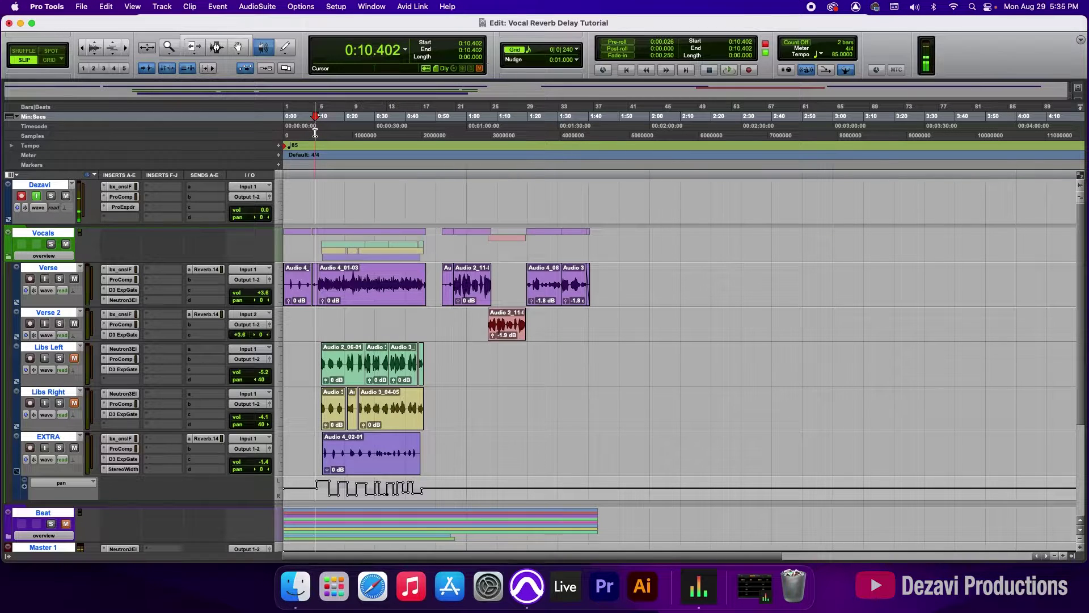
key("super+equal")
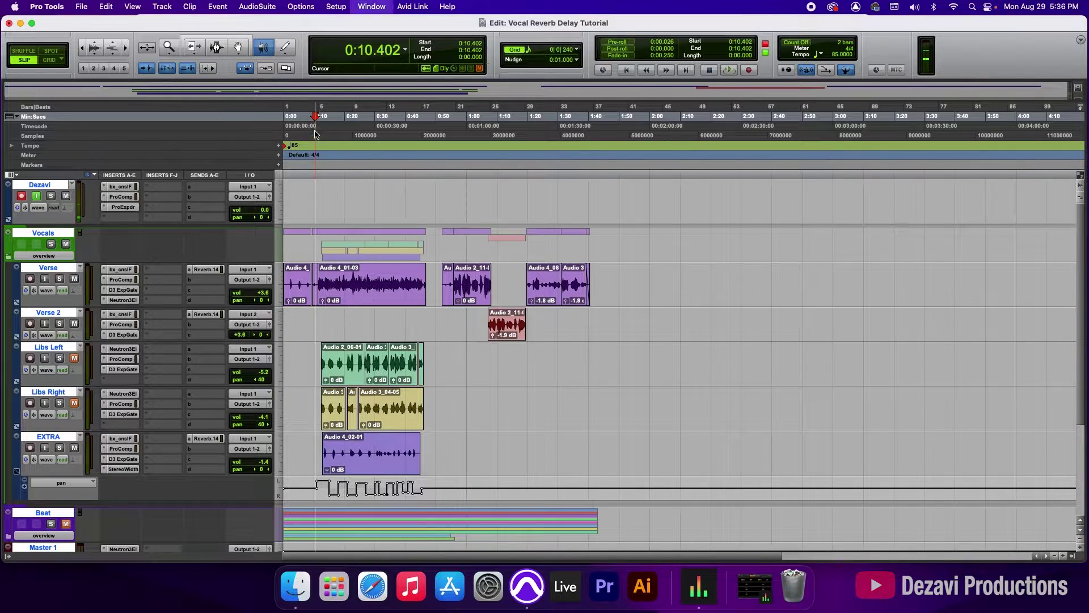
key("space")
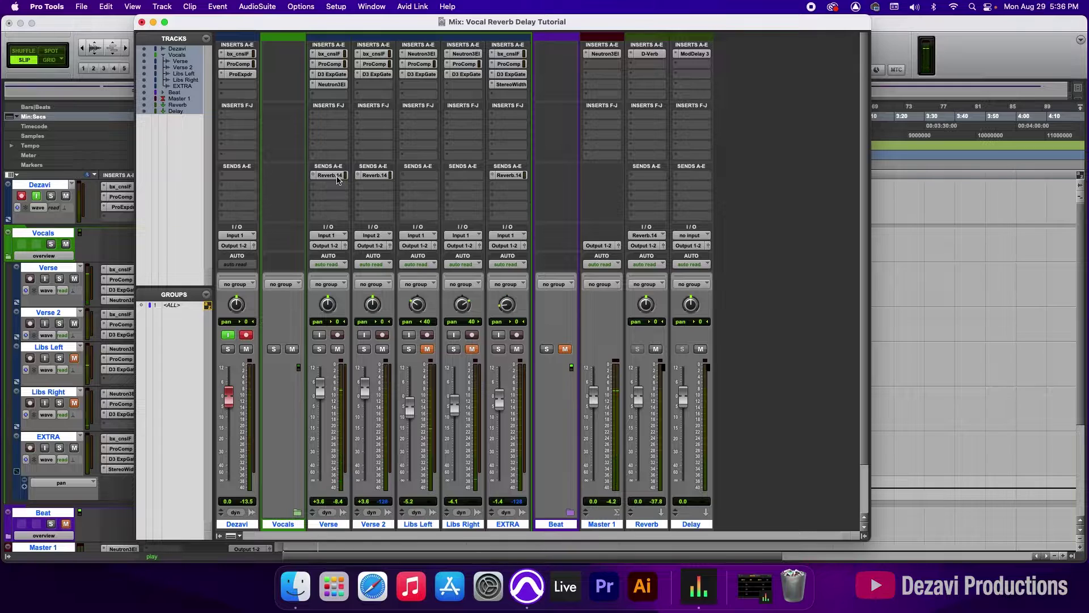
Raise Verse's Reverb.14 send to -7.8 dB, mute EXTRA, unmute Beat, and compare the send.
left_click(337, 176)
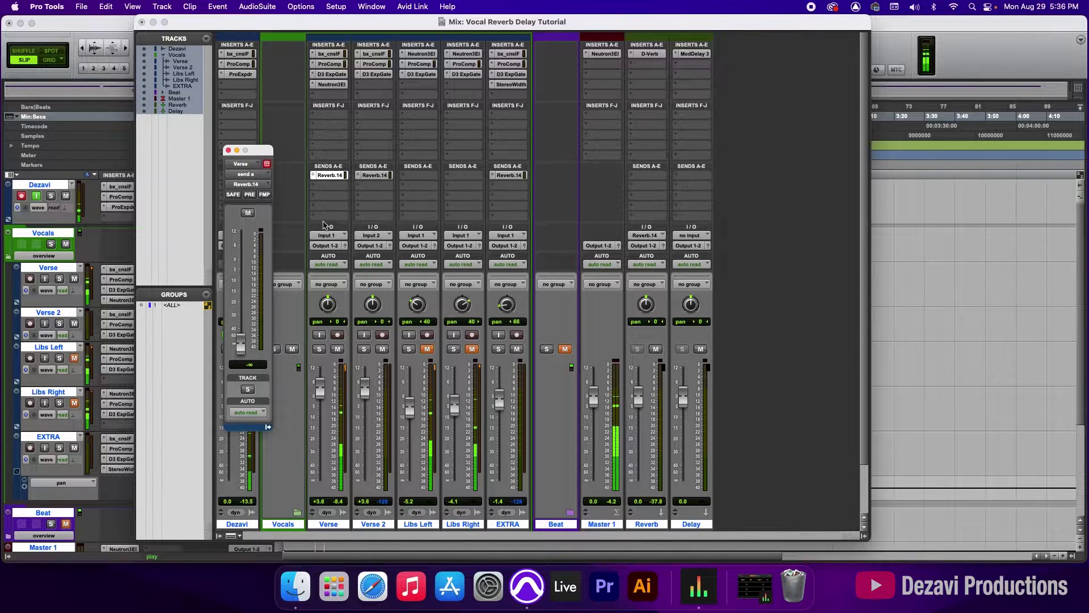
left_click_drag(241, 343, 240, 281)
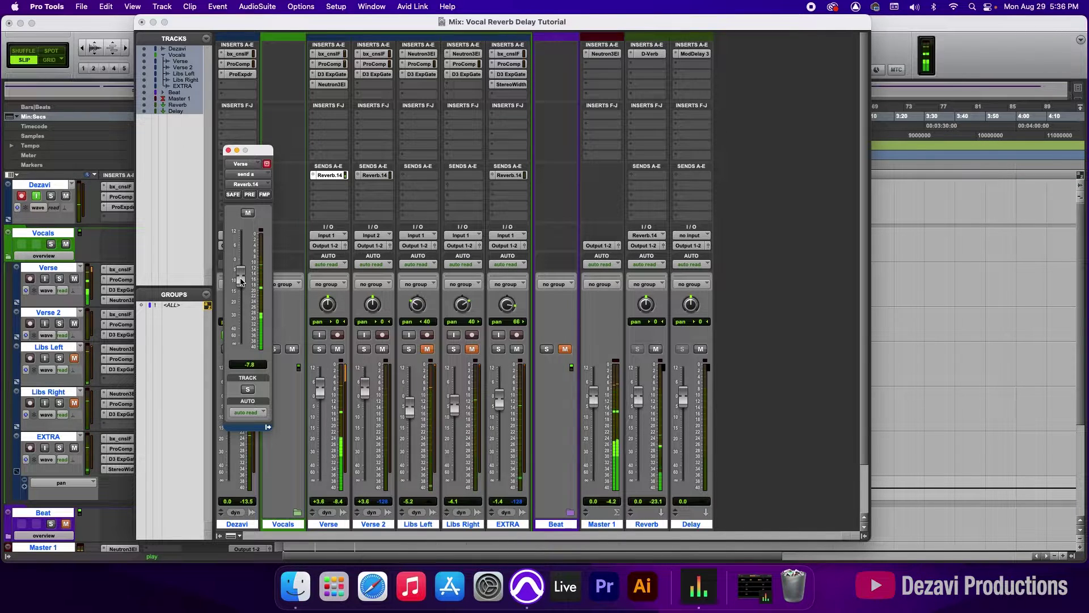
left_click(519, 351)
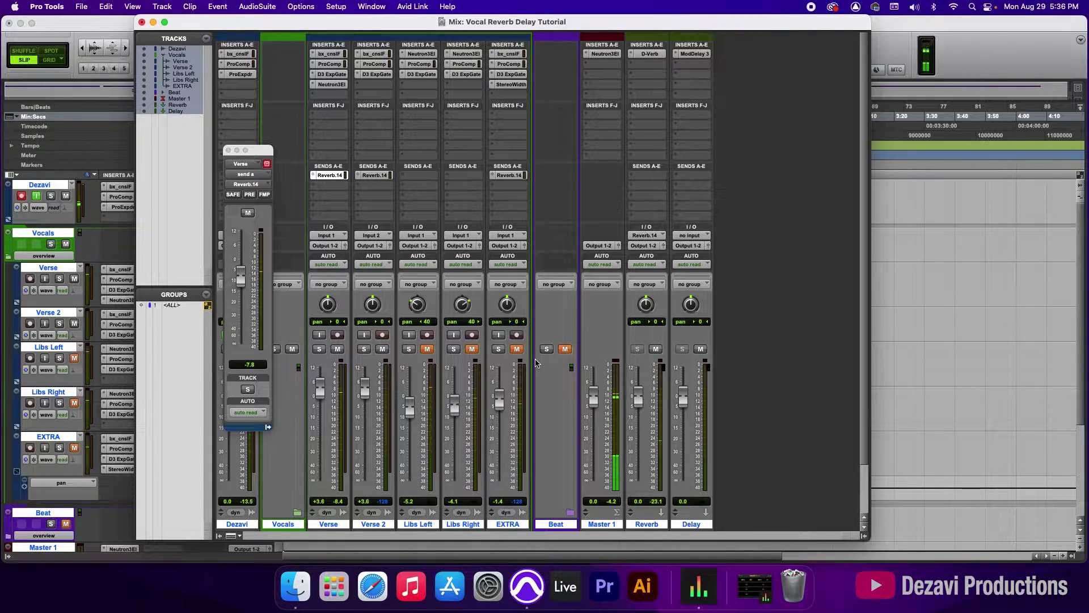
left_click(566, 350)
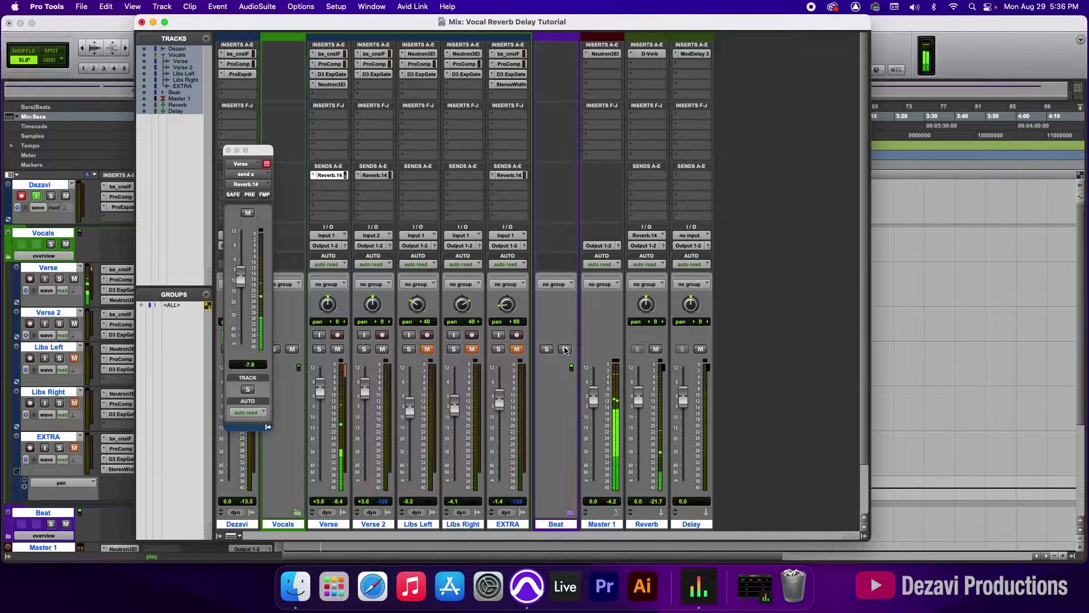
left_click(244, 282)
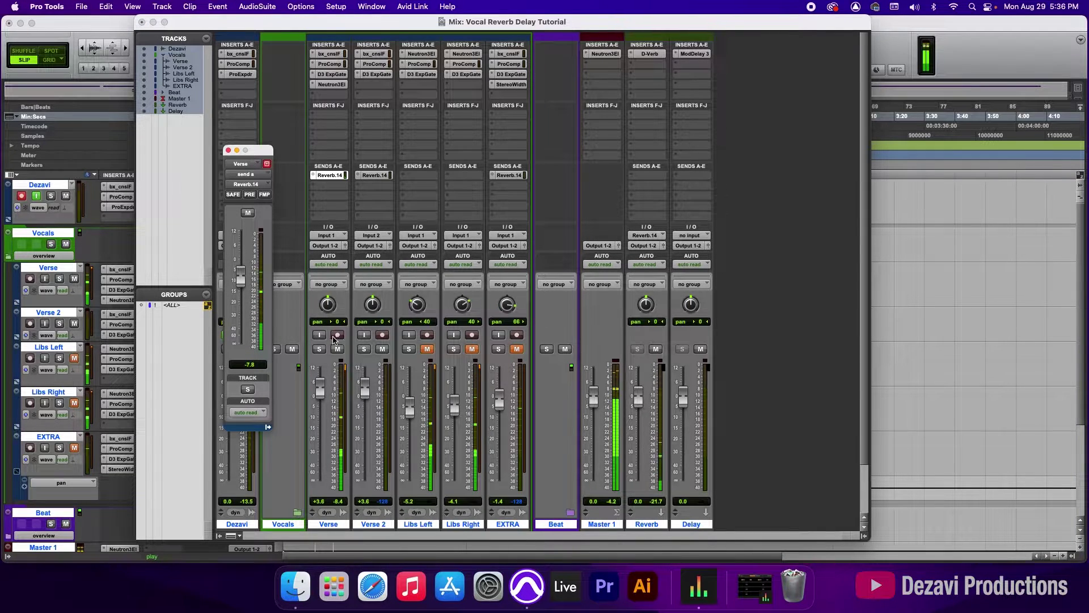
left_click(252, 214)
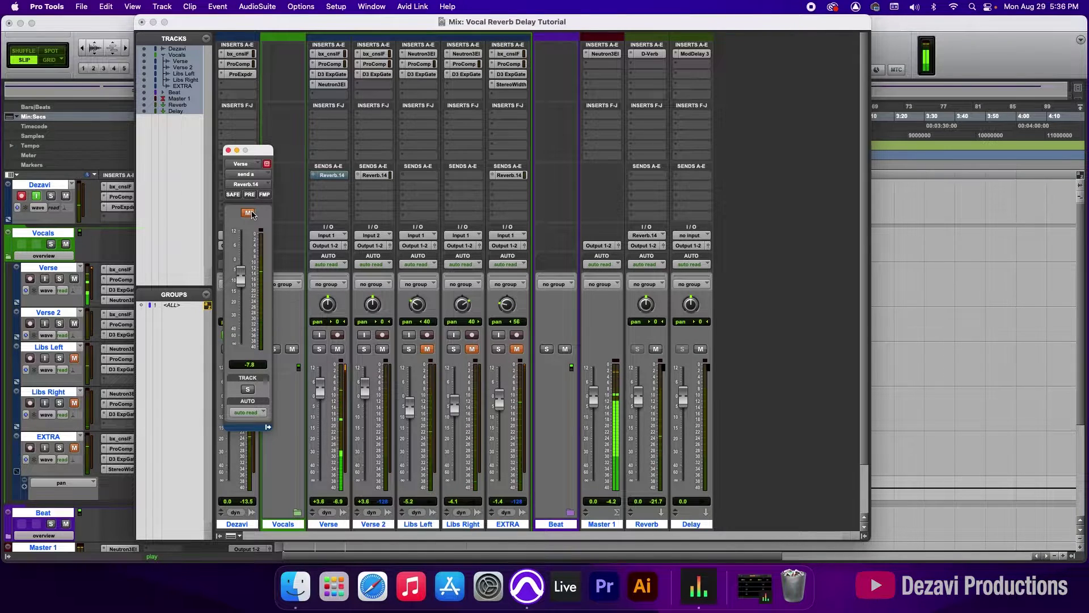
left_click(252, 213)
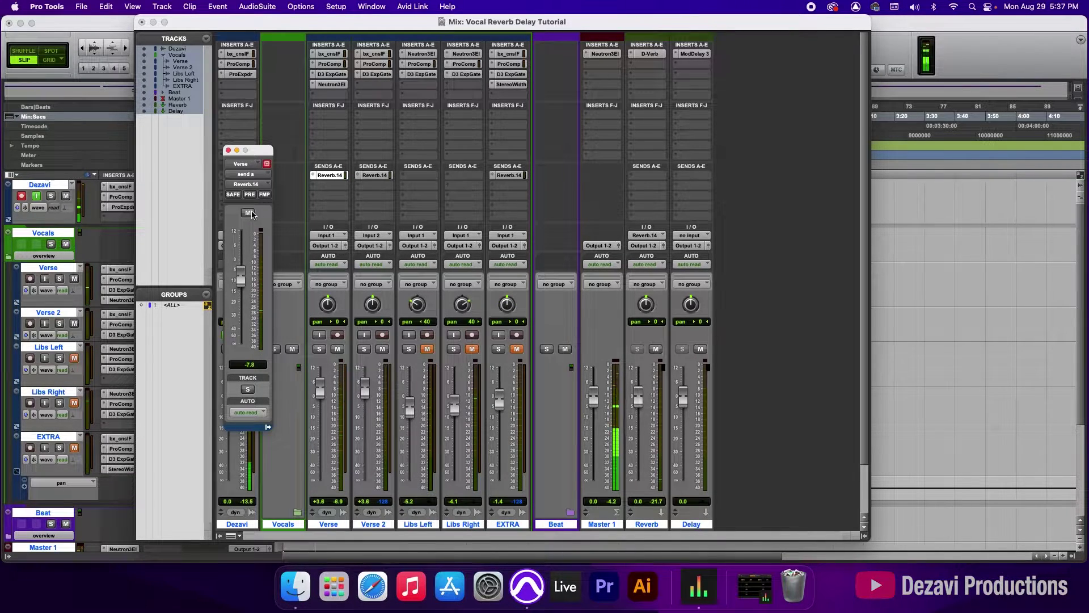
Open the Reverb track's D-Verb and set its HF cut to 13.00 kHz.
left_click(655, 57)
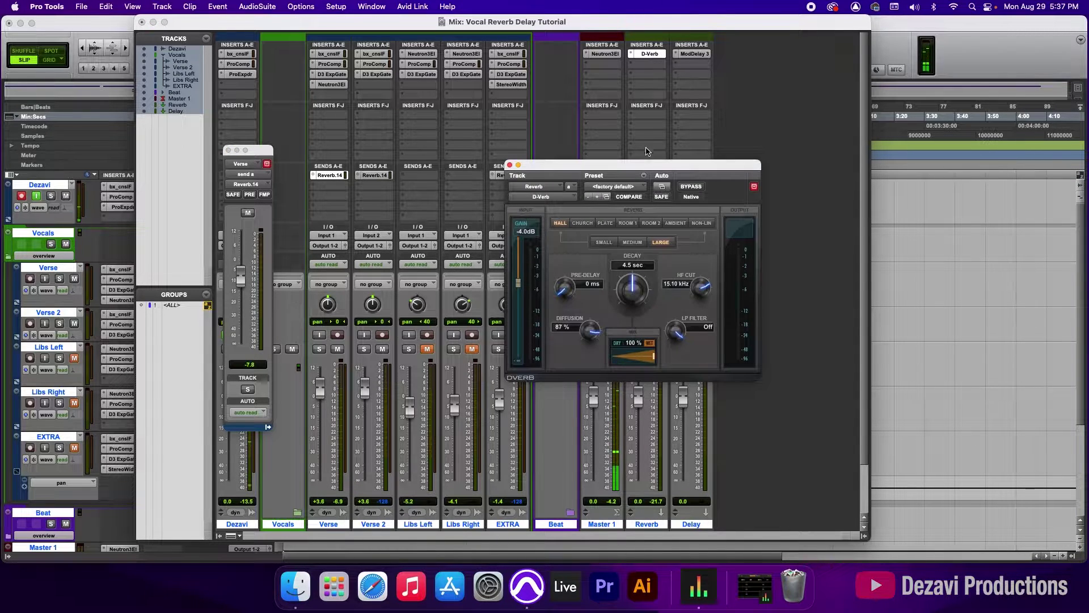
left_click_drag(643, 167, 538, 150)
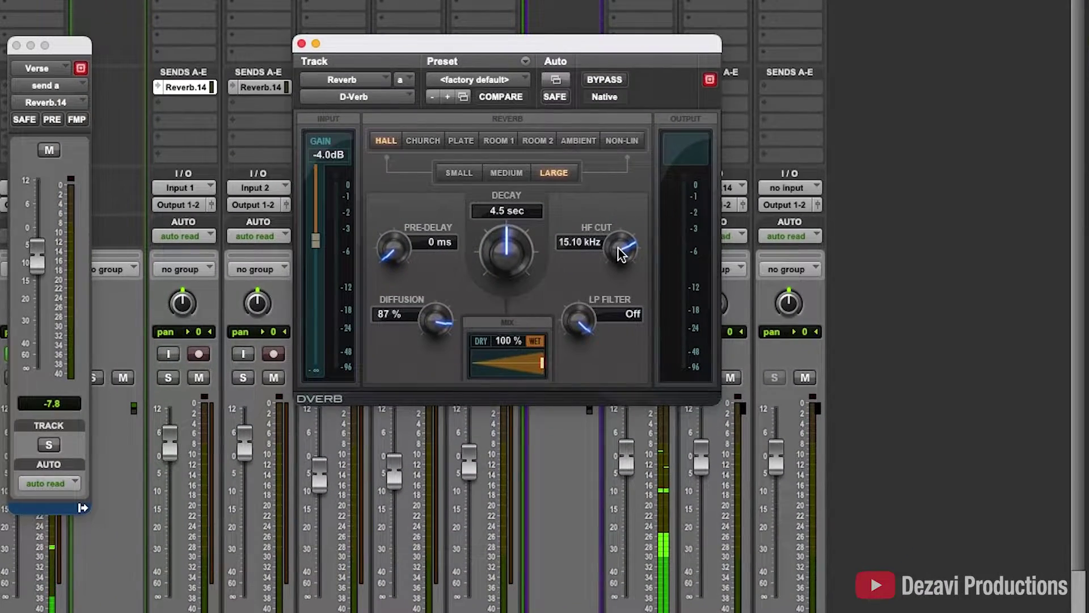
left_click_drag(622, 254, 624, 249)
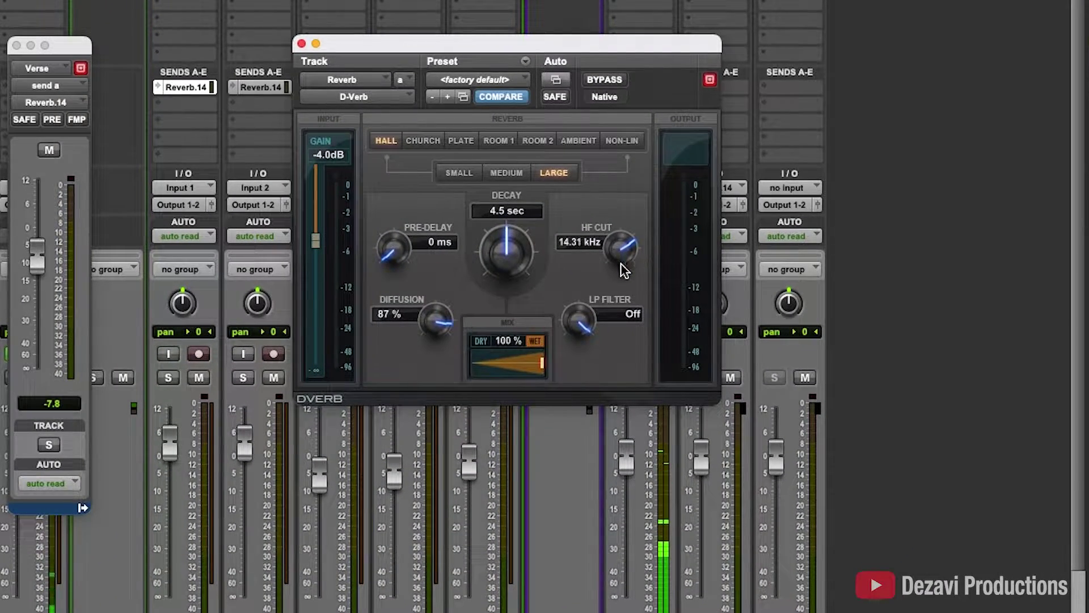
left_click(562, 245)
type("13000")
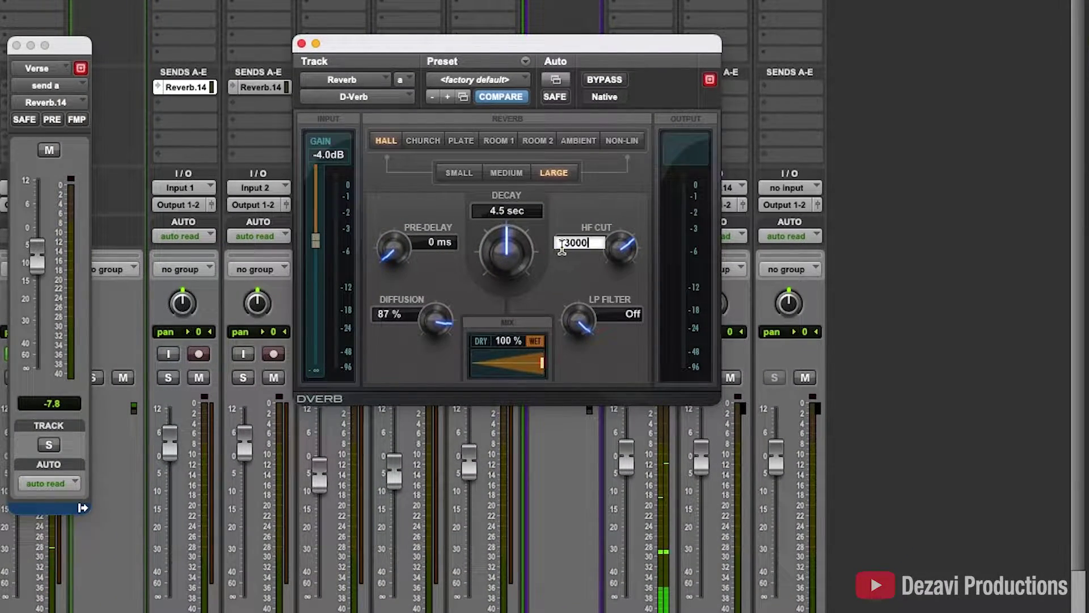
key("Return")
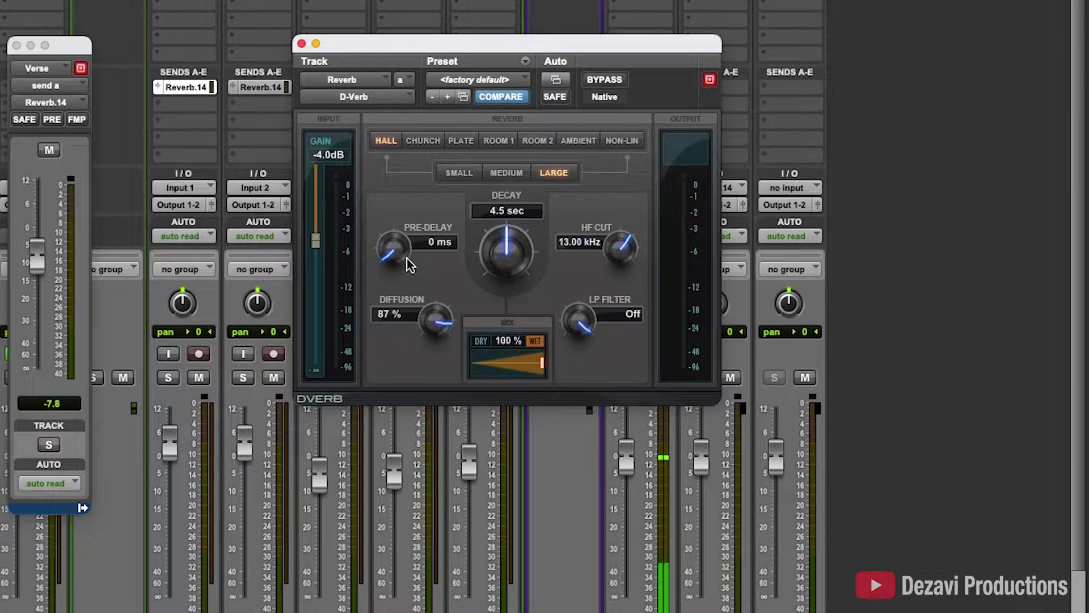
Set the D-Verb pre-delay to 6 ms and diffusion to 90%.
left_click(431, 243)
type("6")
key("Return")
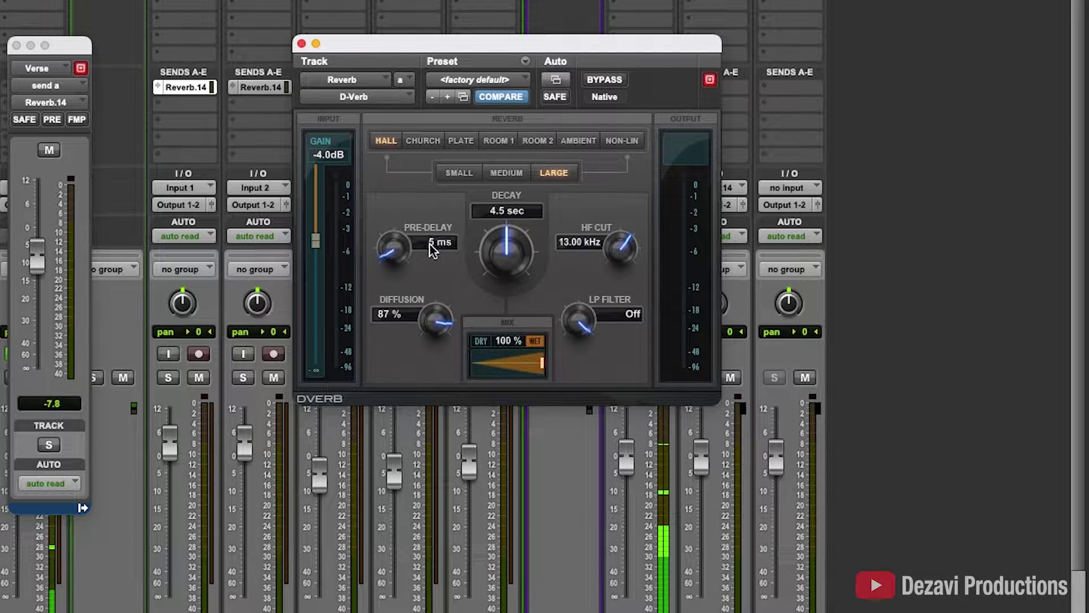
left_click(387, 317)
type("90")
key("Return")
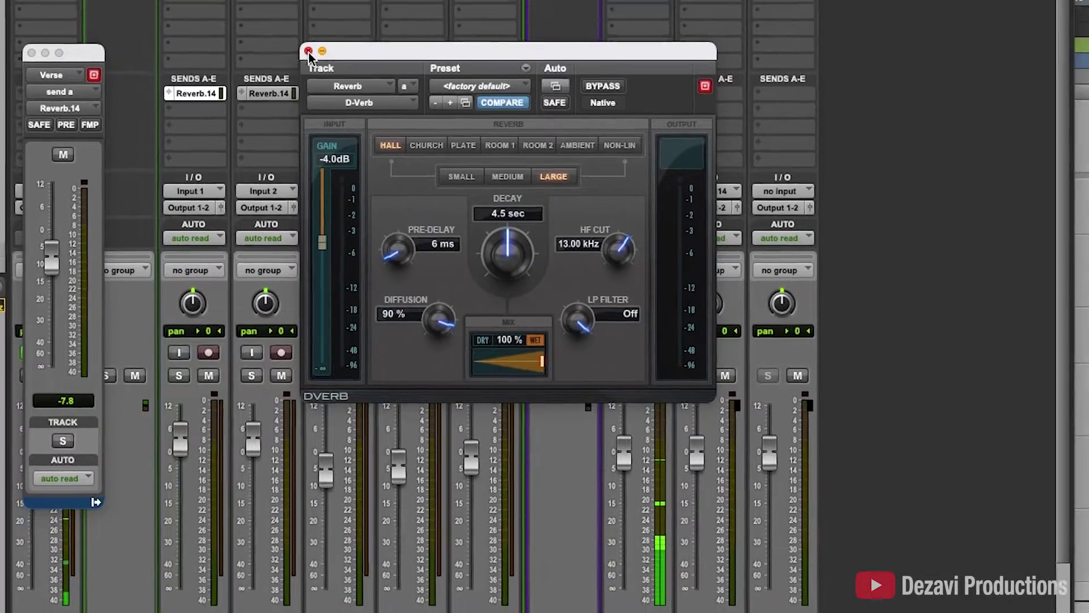
Close D-Verb and set both the Verse and Verse 2 reverb sends to -8.4 dB.
left_click(302, 44)
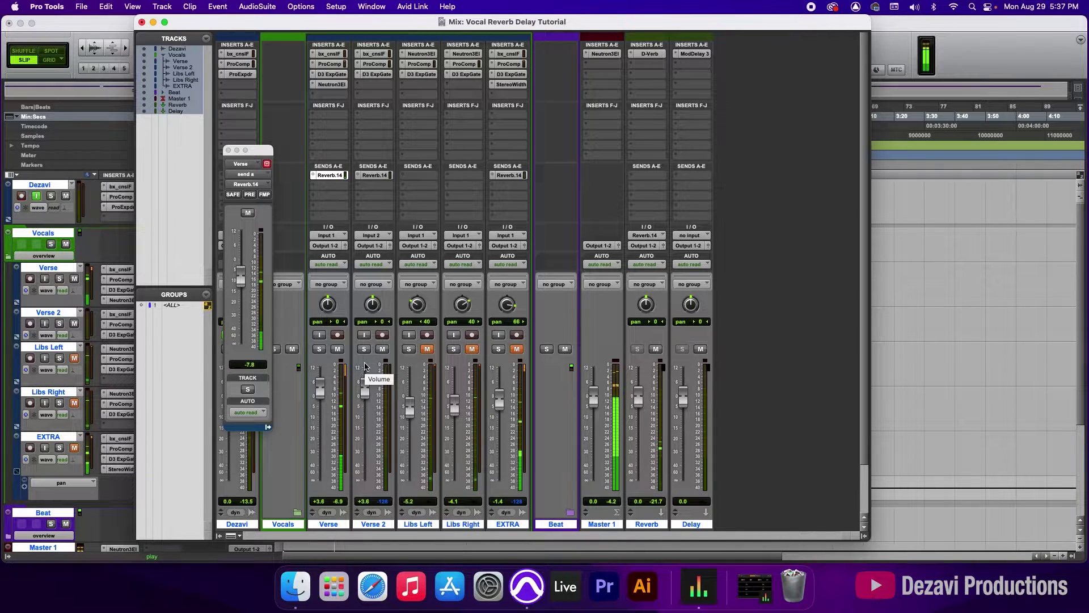
left_click(240, 282)
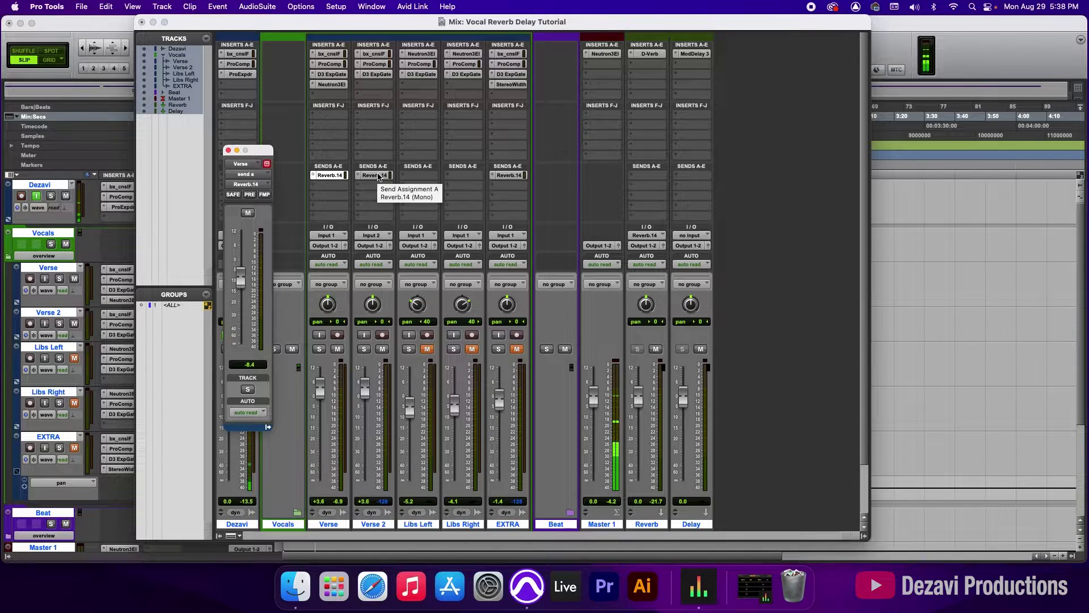
left_click(377, 176)
left_click_drag(241, 344, 245, 280)
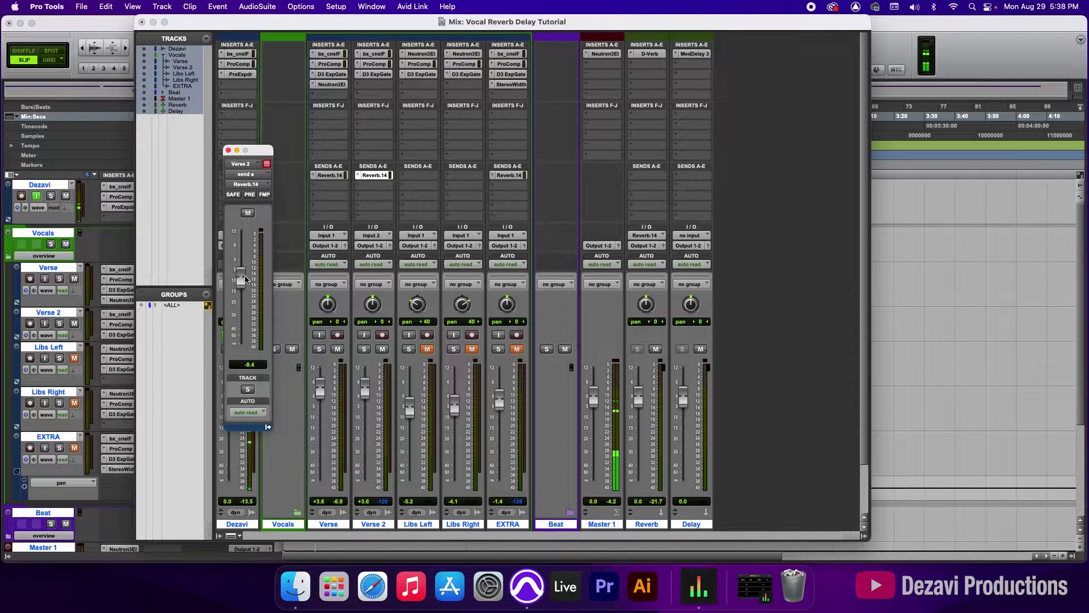
left_click(229, 150)
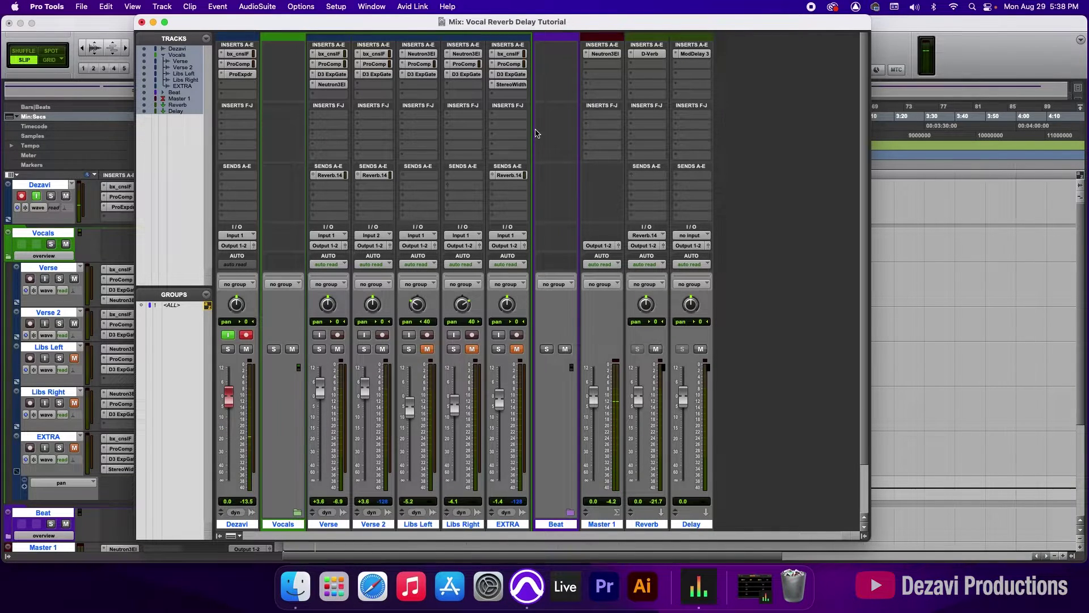
left_click(962, 63)
Play from 0:54.427 and select the Verse and Verse 2 reverb sends in the mixer.
left_click(450, 133)
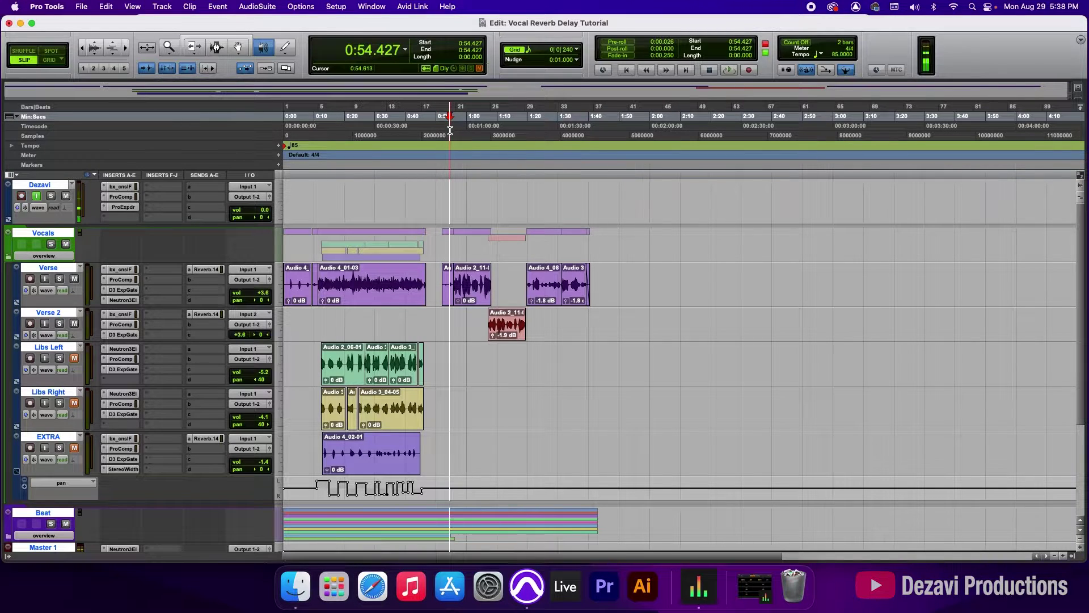
key("space")
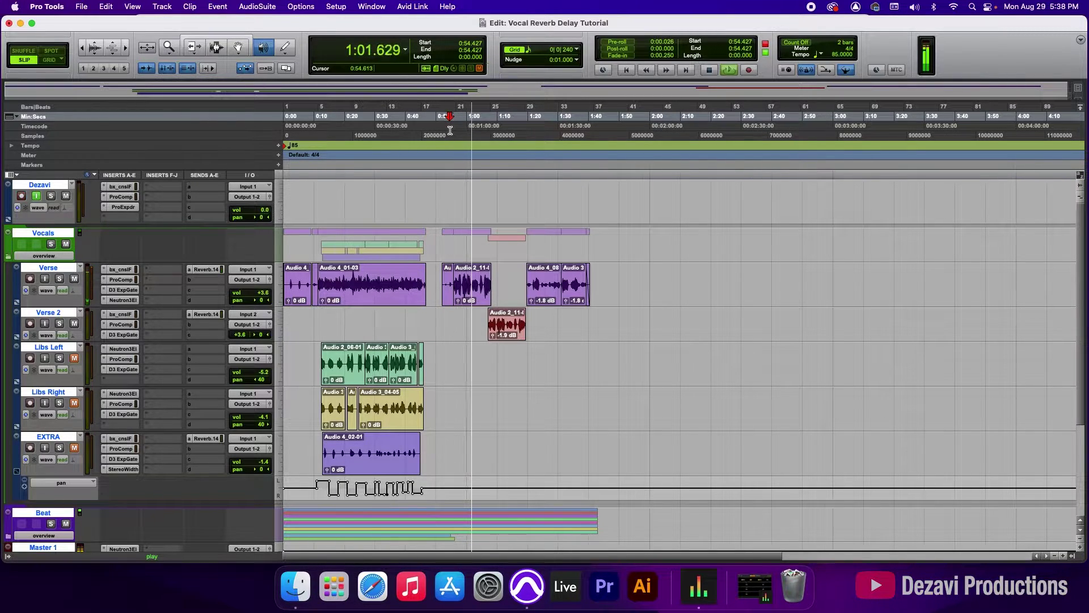
key("super+equal")
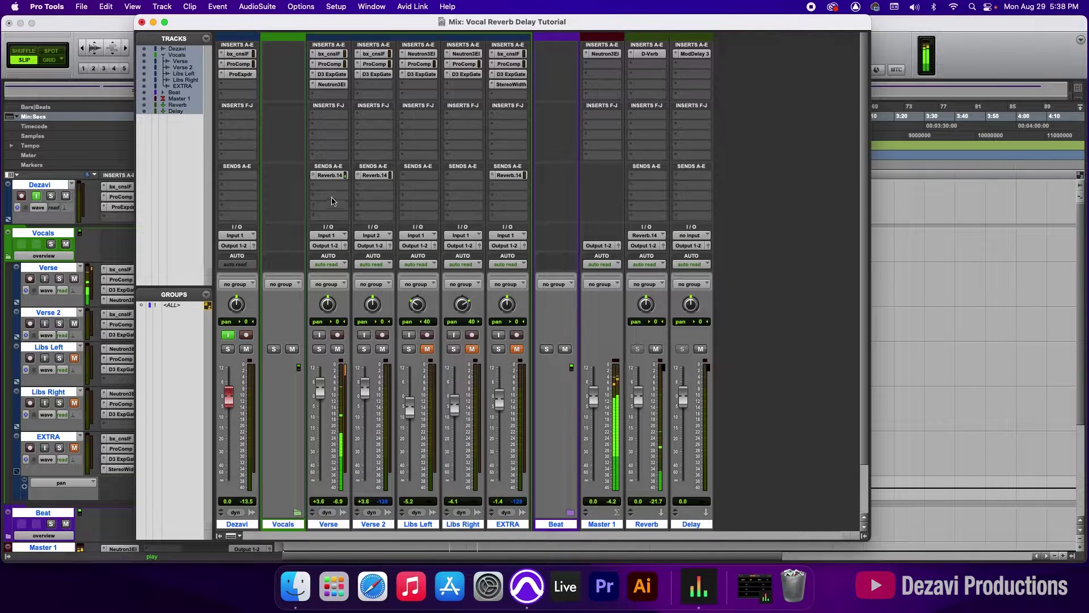
left_click(329, 174)
left_click(372, 176, "shift")
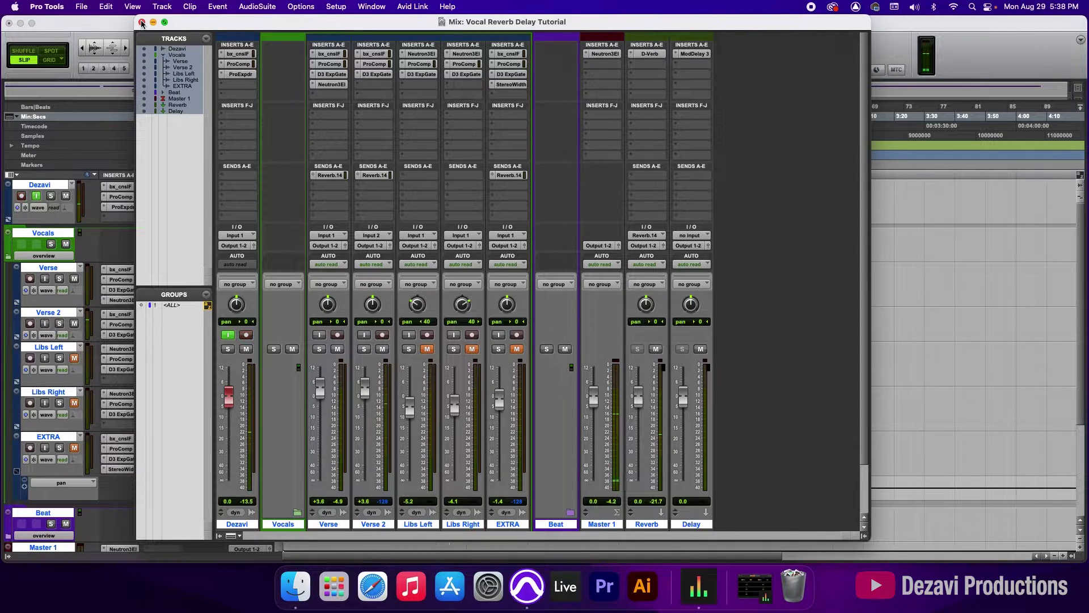
Select 0:13–0:43 across all tracks, unmute EXTRA, and return to the mixer.
key("super+equal")
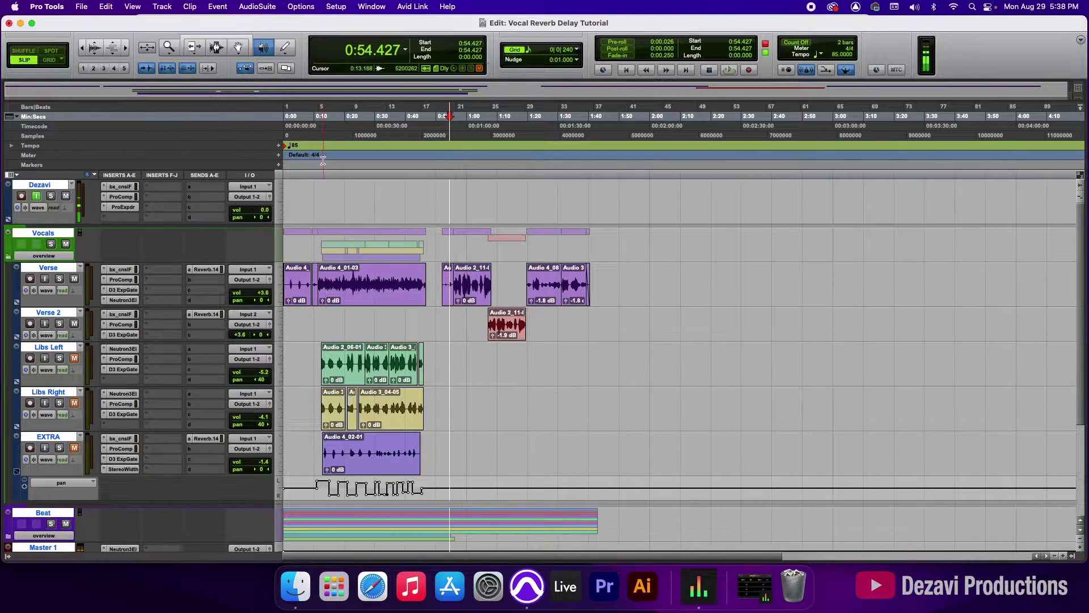
left_click_drag(324, 131, 416, 132)
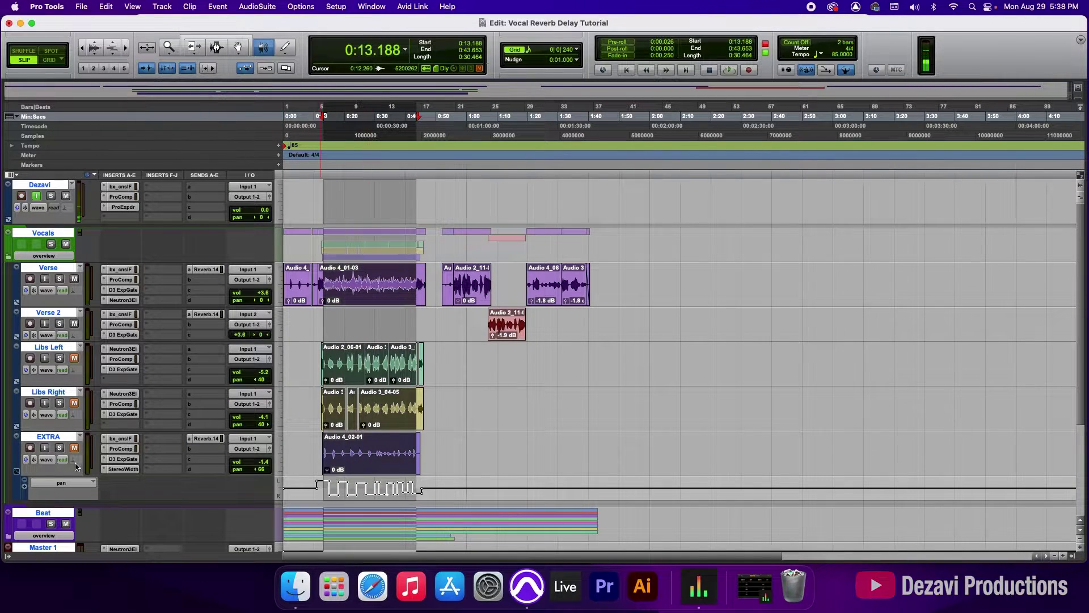
left_click(73, 448)
key("super+equal")
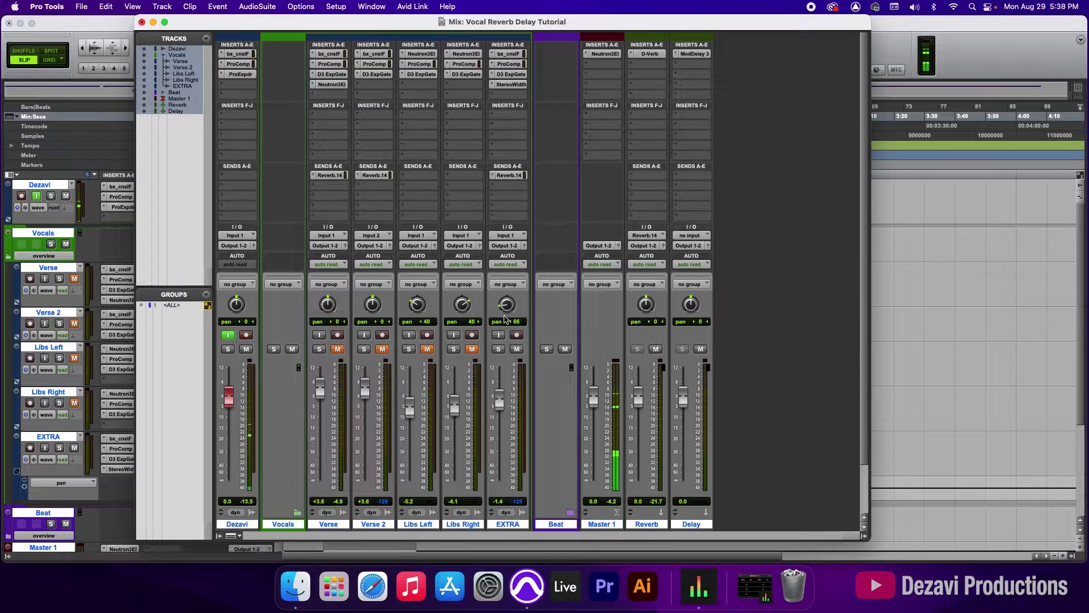
Set EXTRA's Reverb.14 send to about -11.5 dB, compare it, and mute the Beat.
left_click(509, 176)
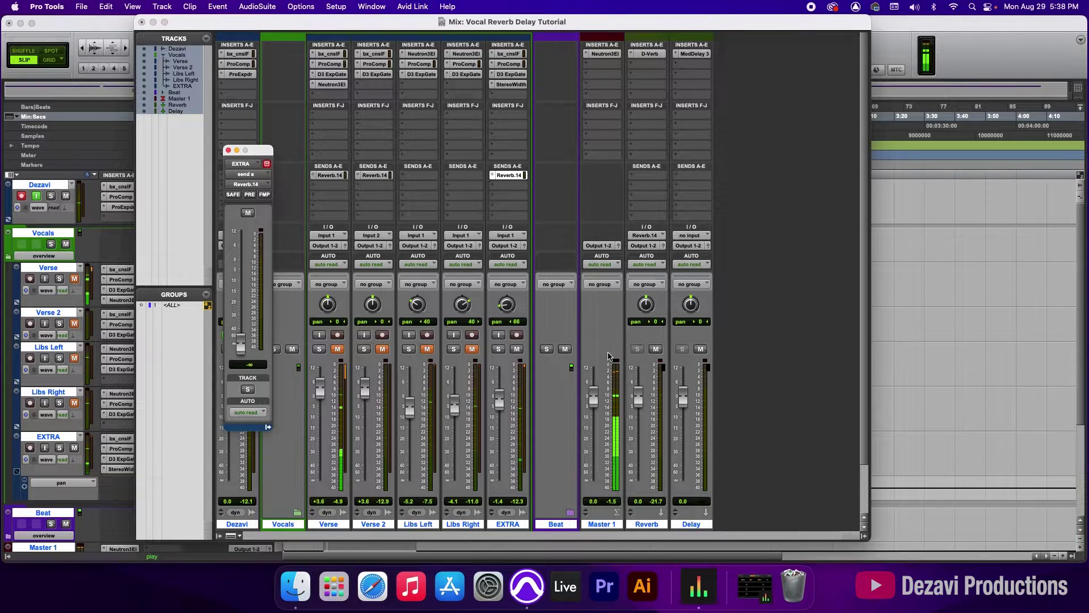
left_click_drag(241, 343, 241, 299)
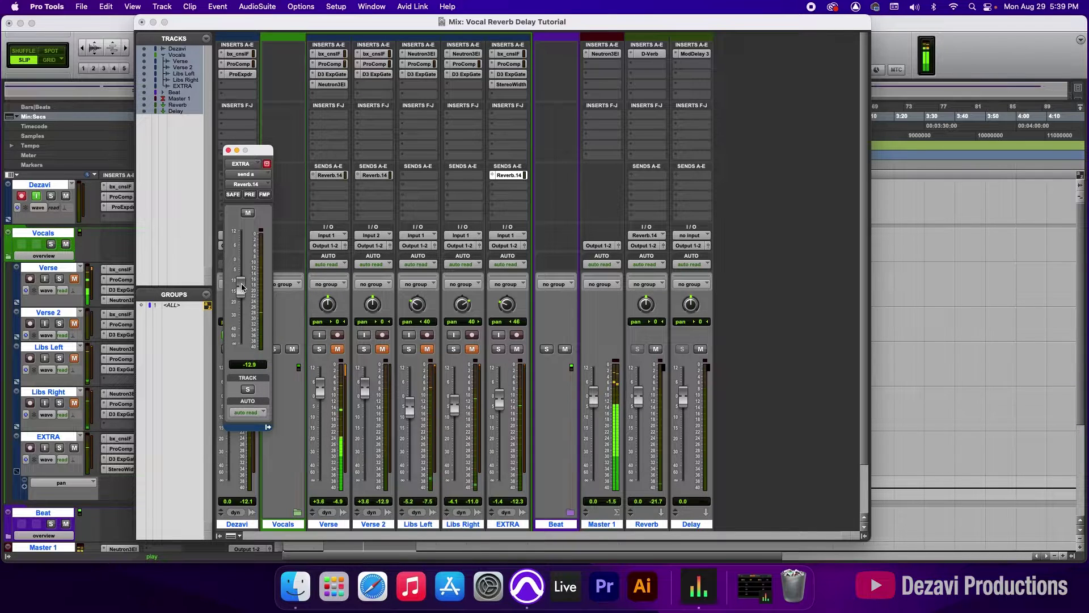
left_click(248, 213)
left_click(248, 214)
left_click(565, 349)
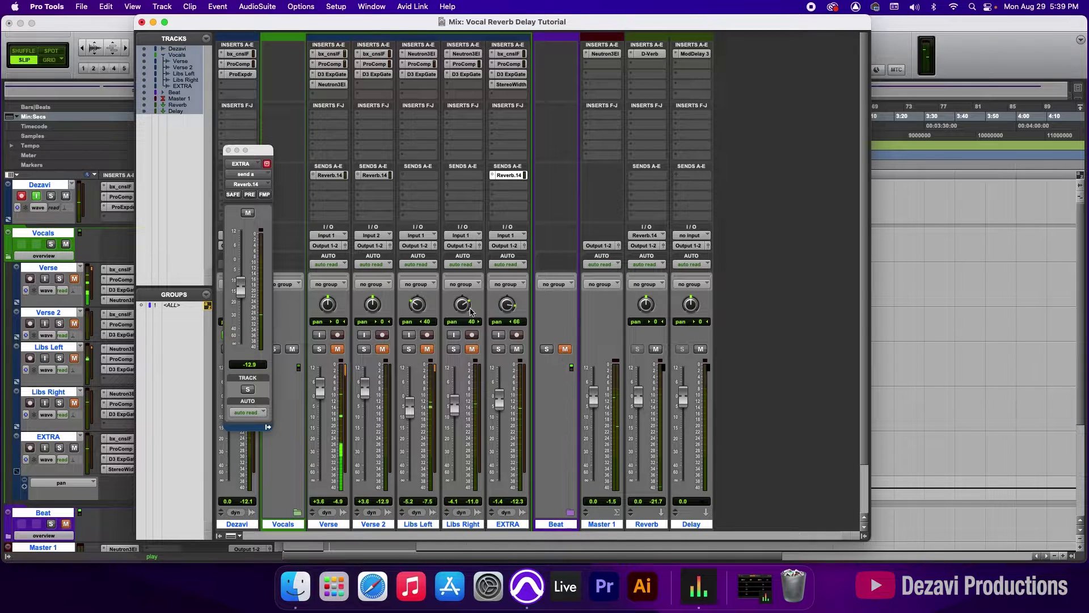
left_click_drag(241, 289, 241, 295)
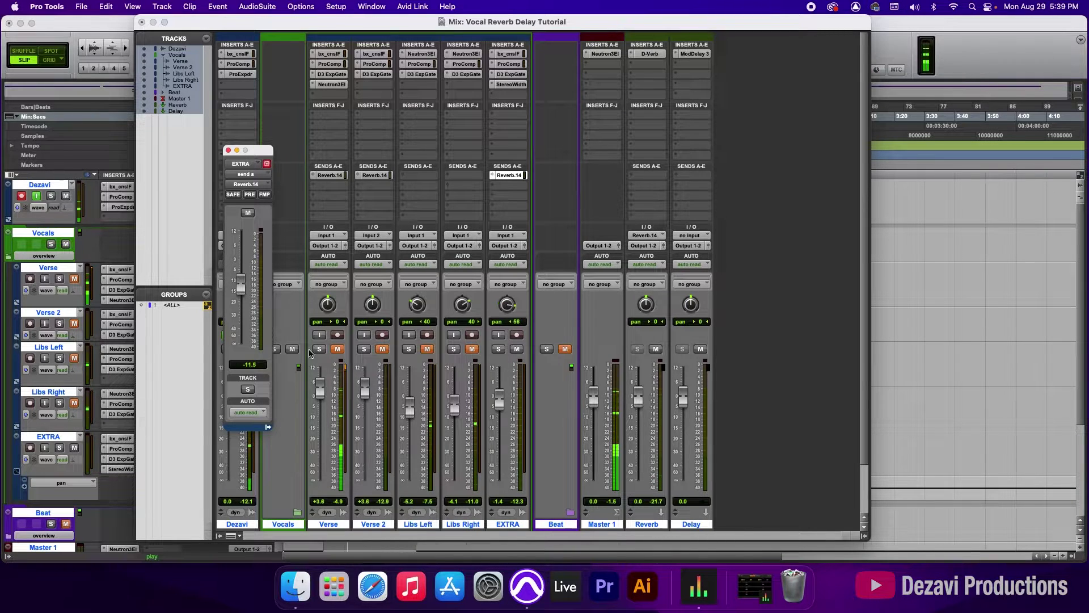
Unmute Verse, Verse 2 and Libs Left.
left_click(338, 349)
left_click(383, 349)
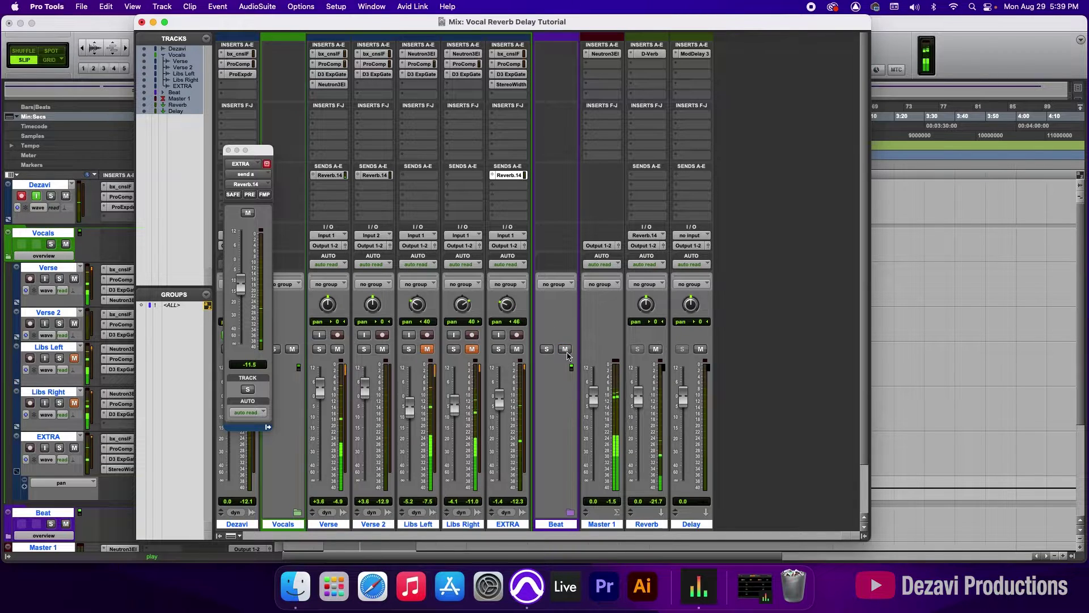
left_click(1010, 57)
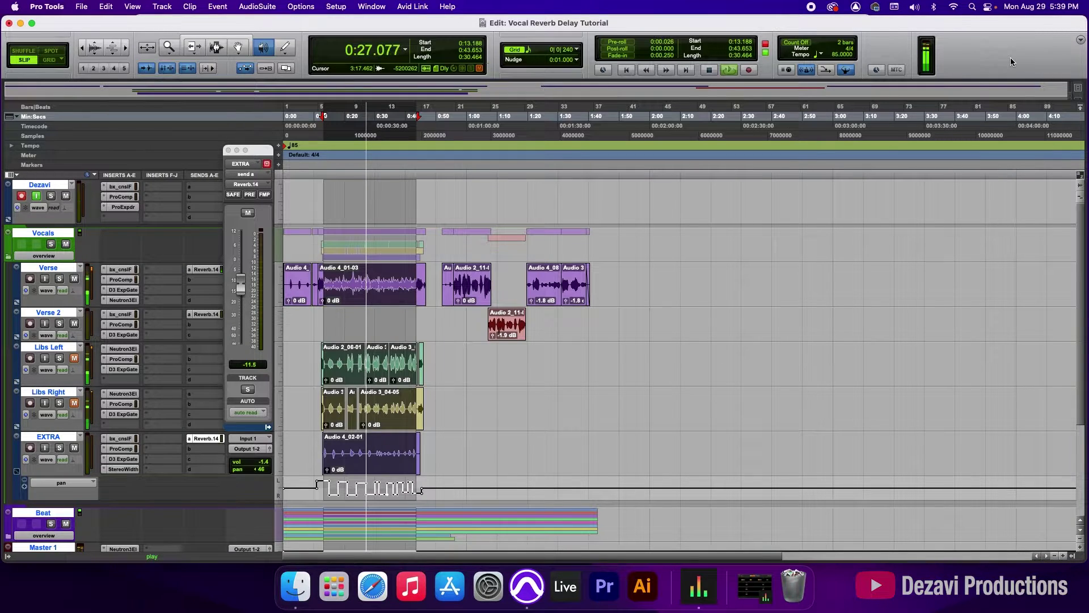
key("super+equal")
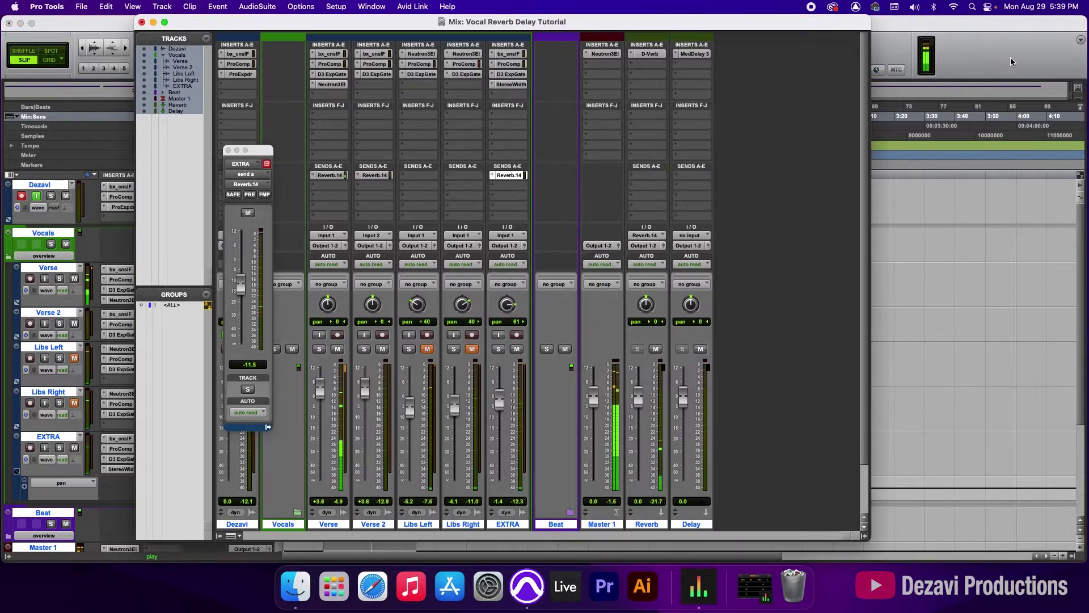
left_click(428, 349)
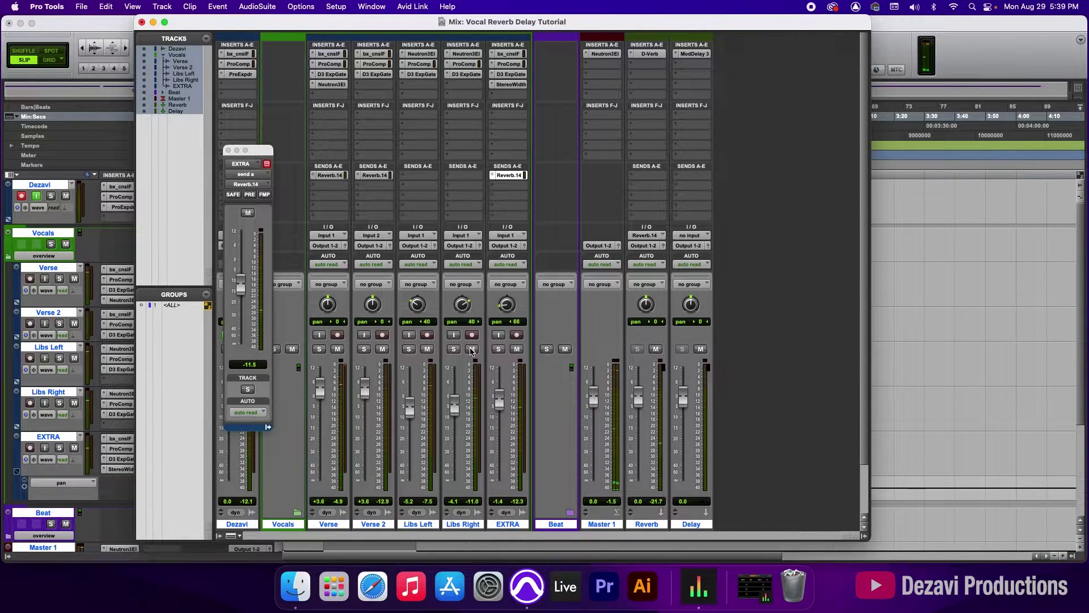
Close the send window and add Delay sends on Verse, Verse 2 and EXTRA.
left_click(228, 151)
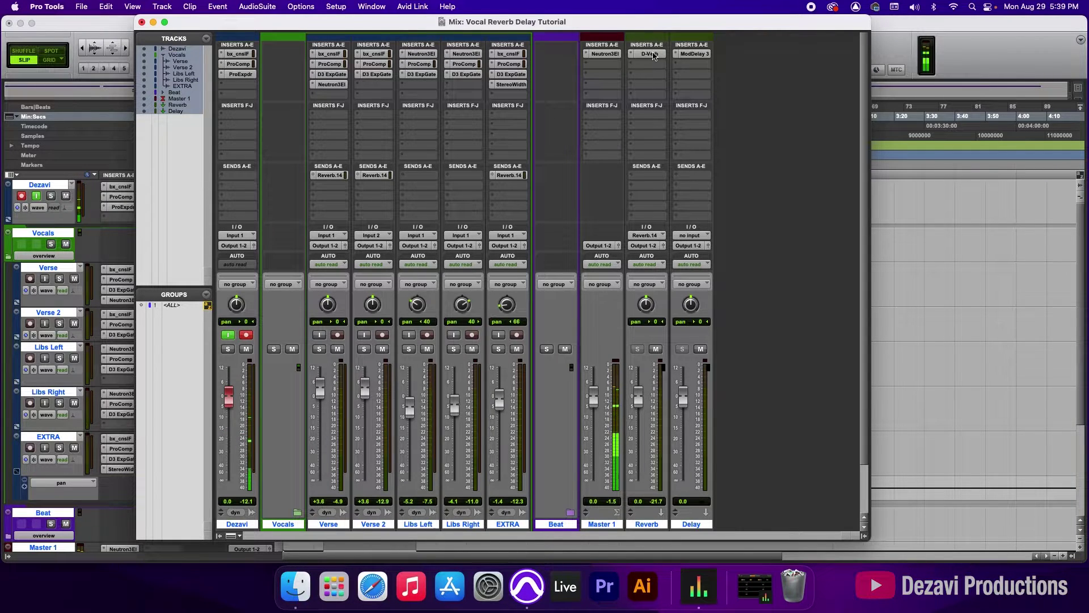
left_click(331, 188)
mouse_move(351, 244)
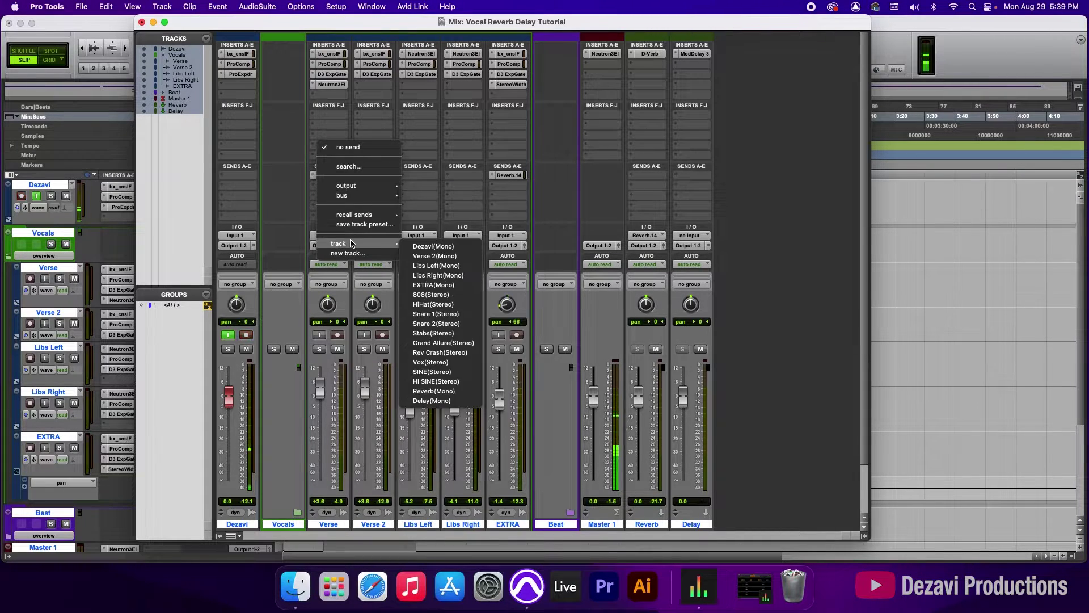
left_click(448, 390)
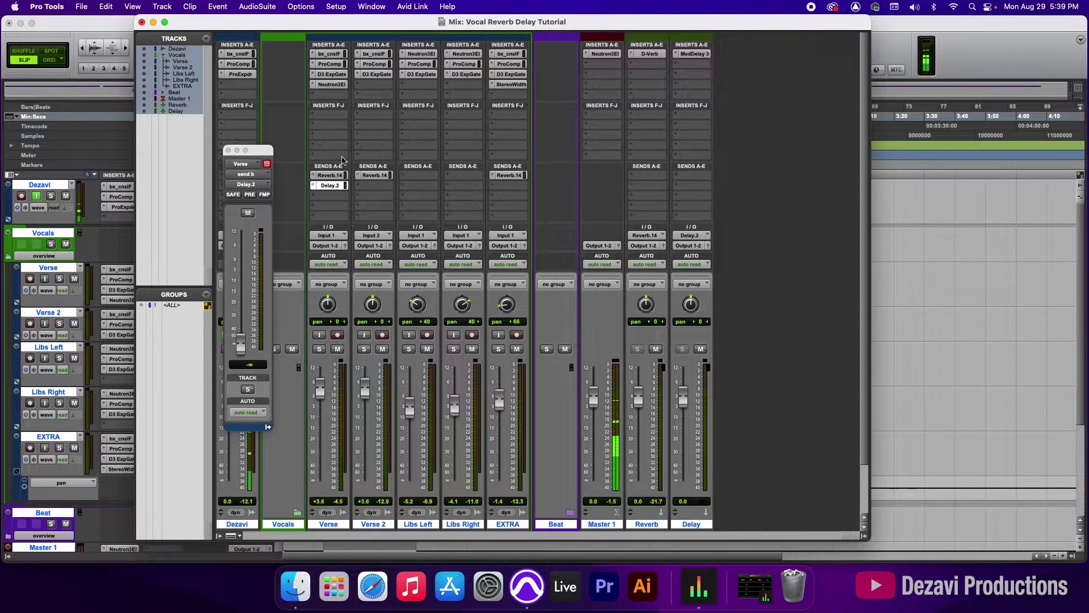
left_click(369, 189)
mouse_move(409, 244)
left_click(491, 401)
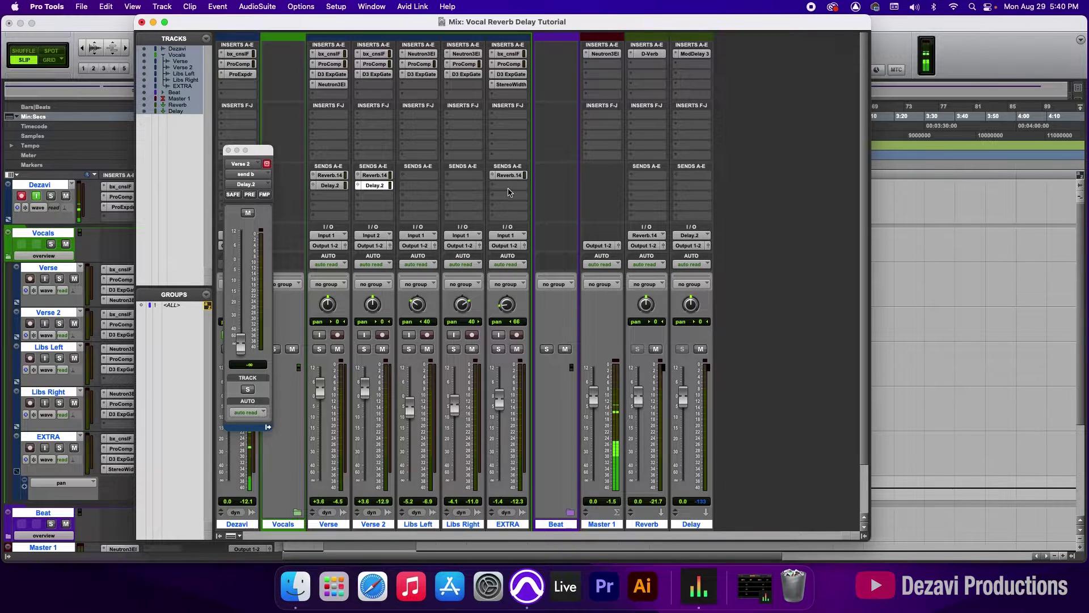
left_click(509, 187)
mouse_move(544, 244)
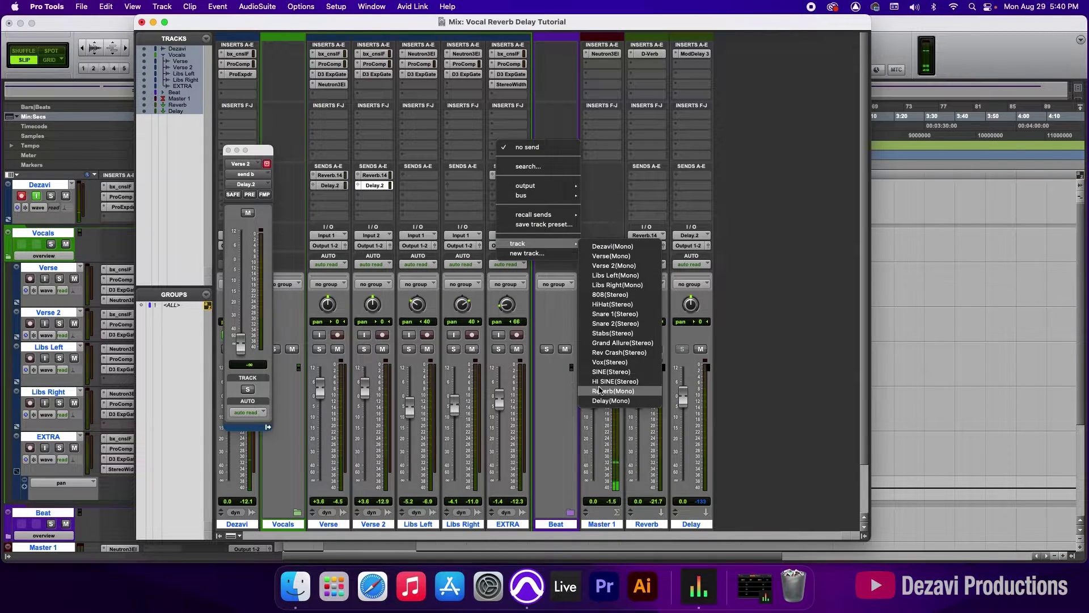
left_click(602, 400)
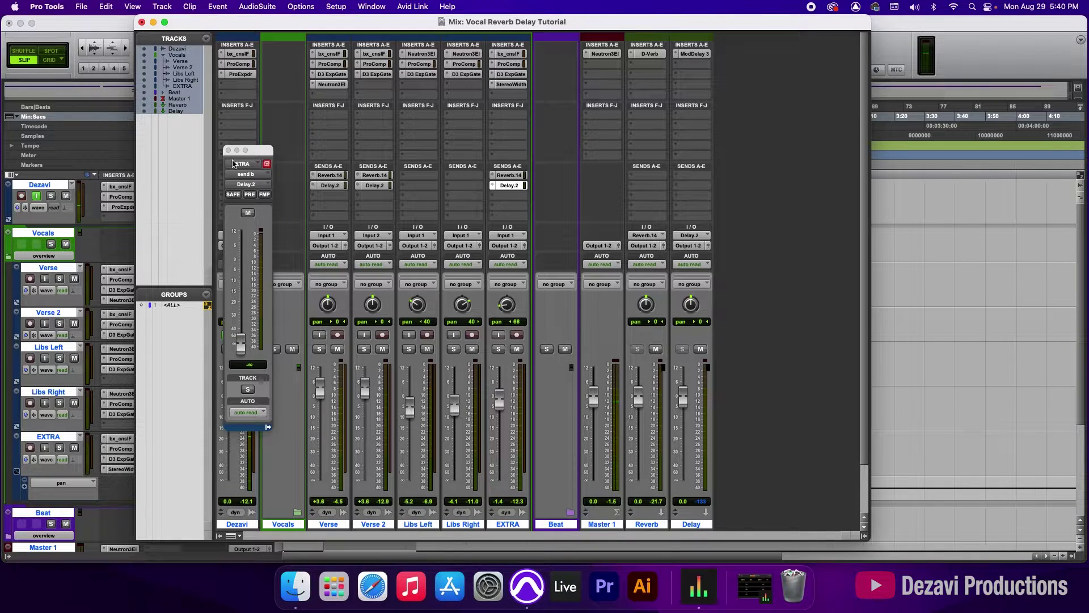
Mute EXTRA, Libs Right, Libs Left and Verse 2, and start playback from 0:10.588 in the timeline.
left_click(516, 349)
left_click(472, 349)
left_click(427, 349)
left_click(383, 349)
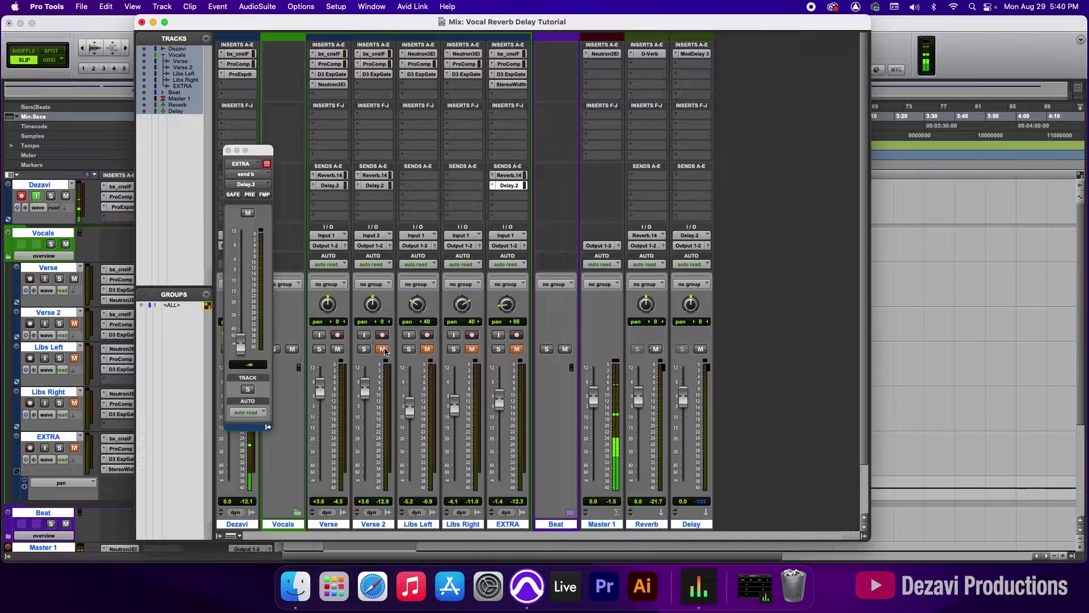
left_click(963, 67)
left_click(317, 132)
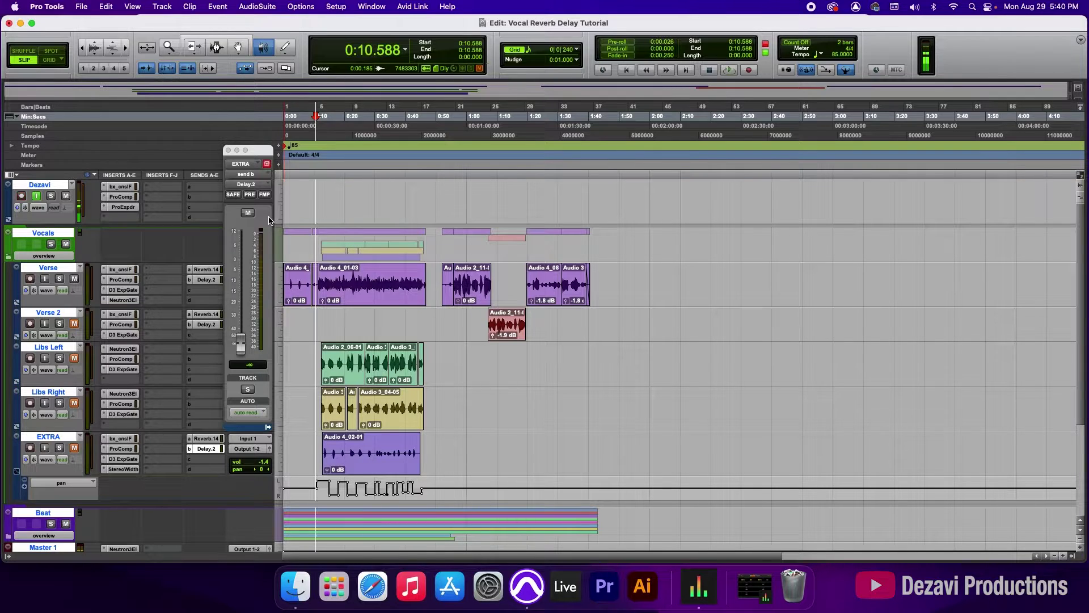
In the mixer, pull EXTRA's Delay.2 send to -∞, raise Verse's to -12.3 dB, and mute Beat.
key("super+equal")
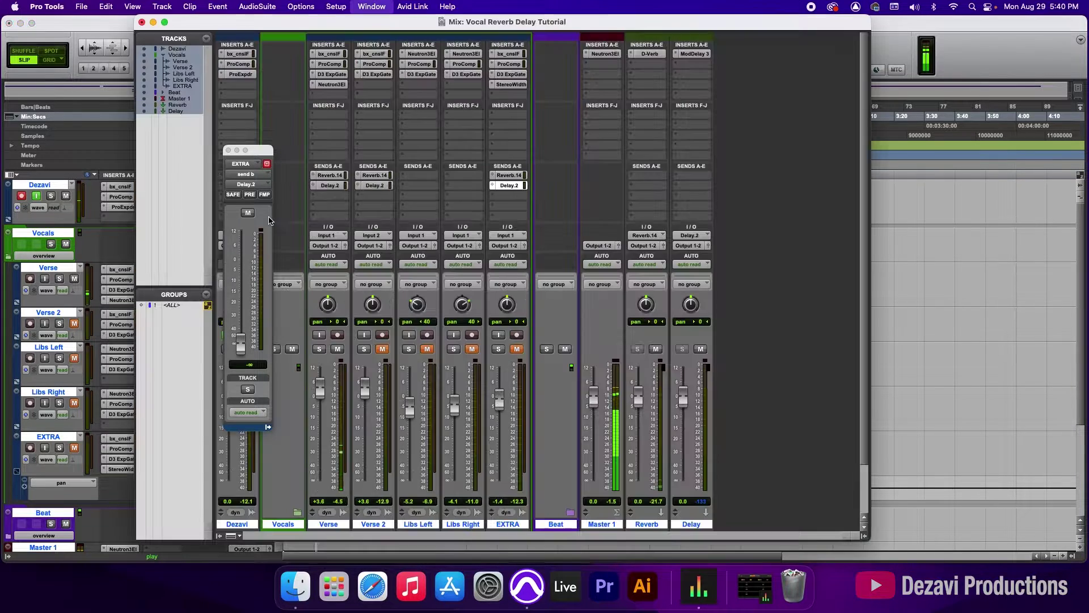
left_click_drag(241, 340, 243, 285)
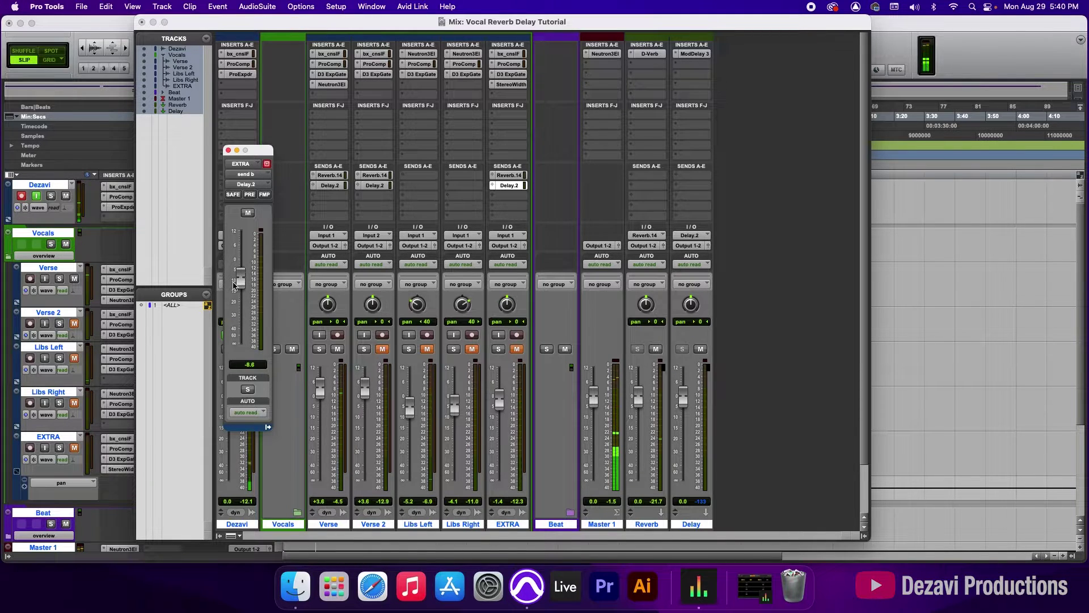
left_click_drag(241, 285, 243, 417)
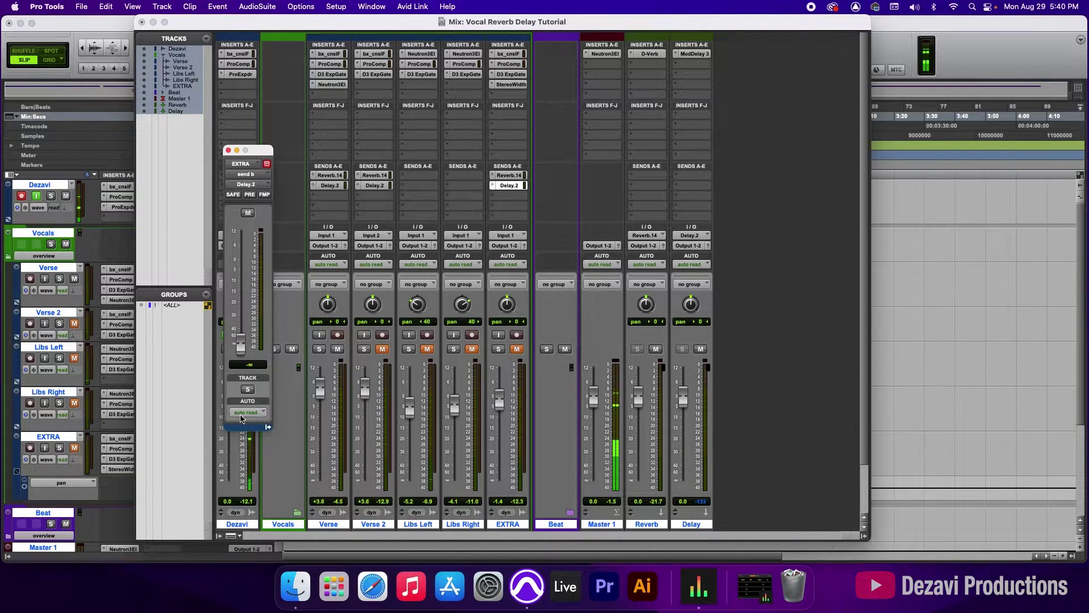
left_click(337, 186)
left_click_drag(240, 343, 240, 289)
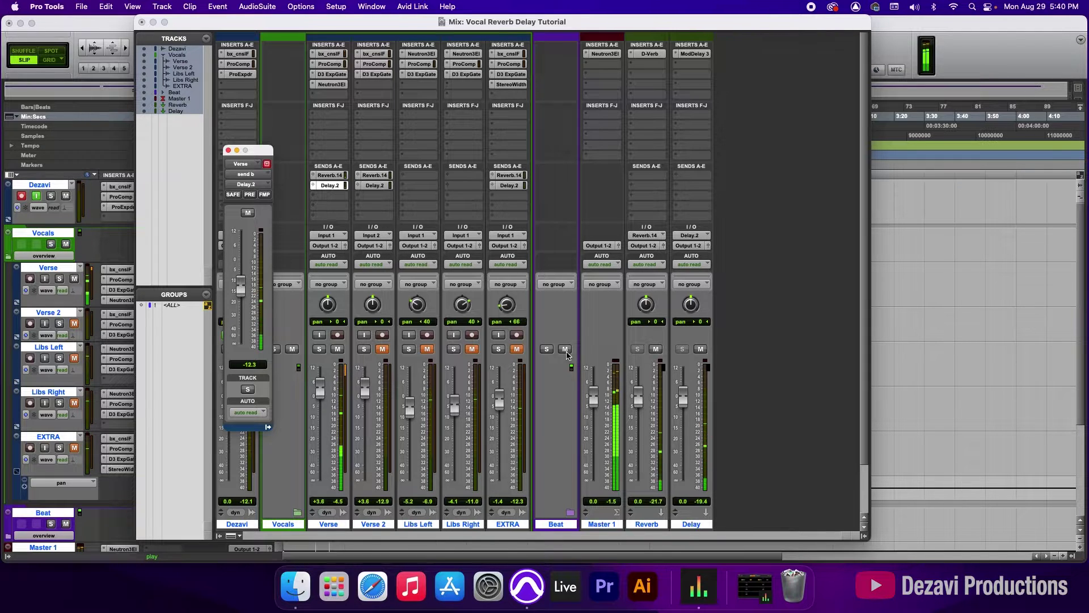
left_click(566, 350)
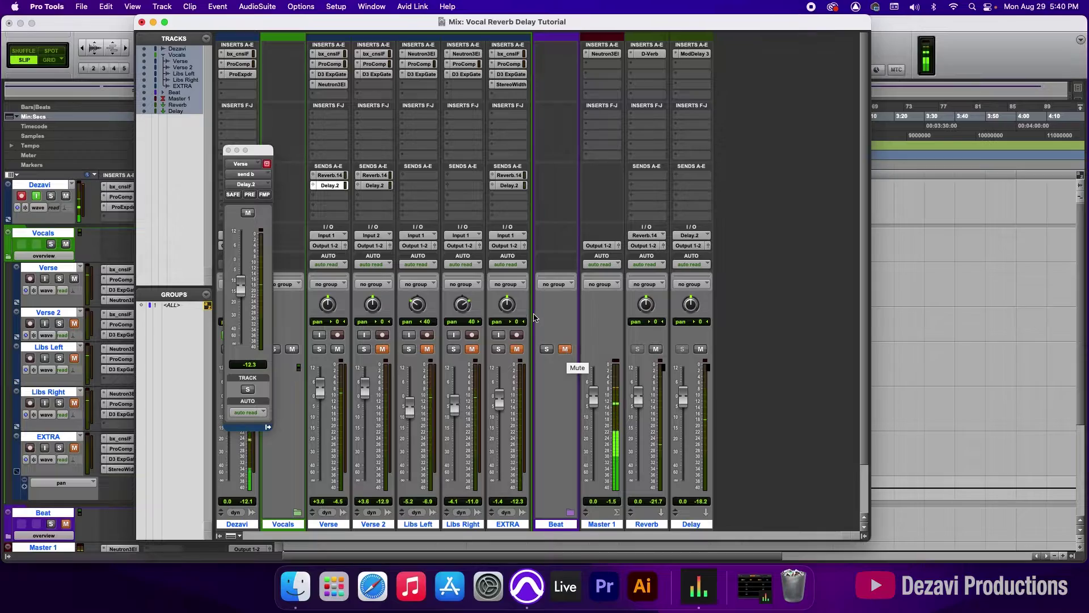
Sync the Delay aux's Mod Delay III to a quarter note (728.8 ms) with 13% groove.
left_click(696, 54)
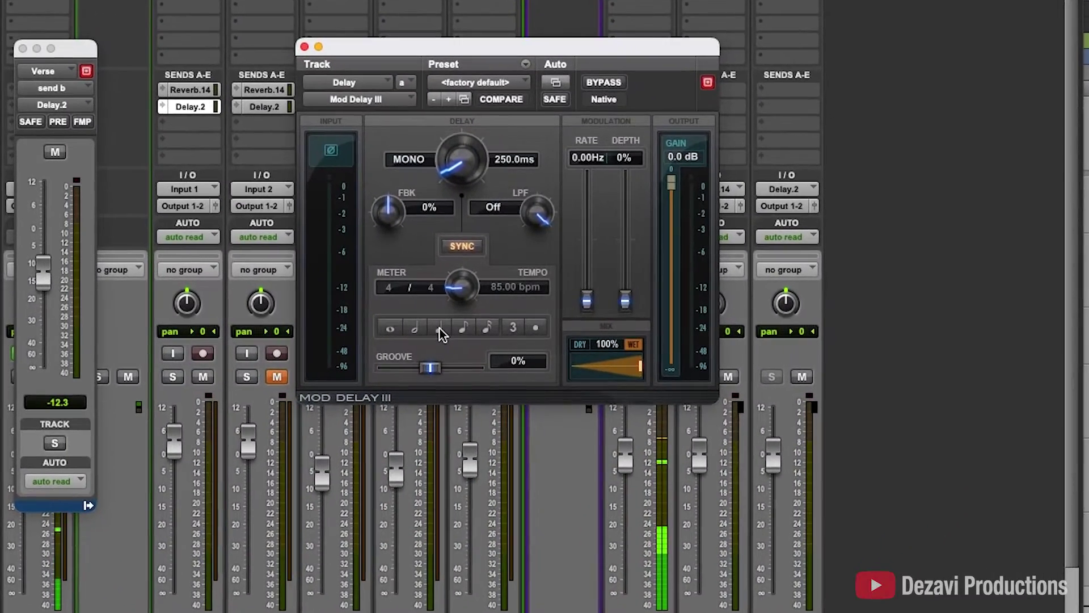
left_click(481, 320)
left_click_drag(430, 368, 438, 370)
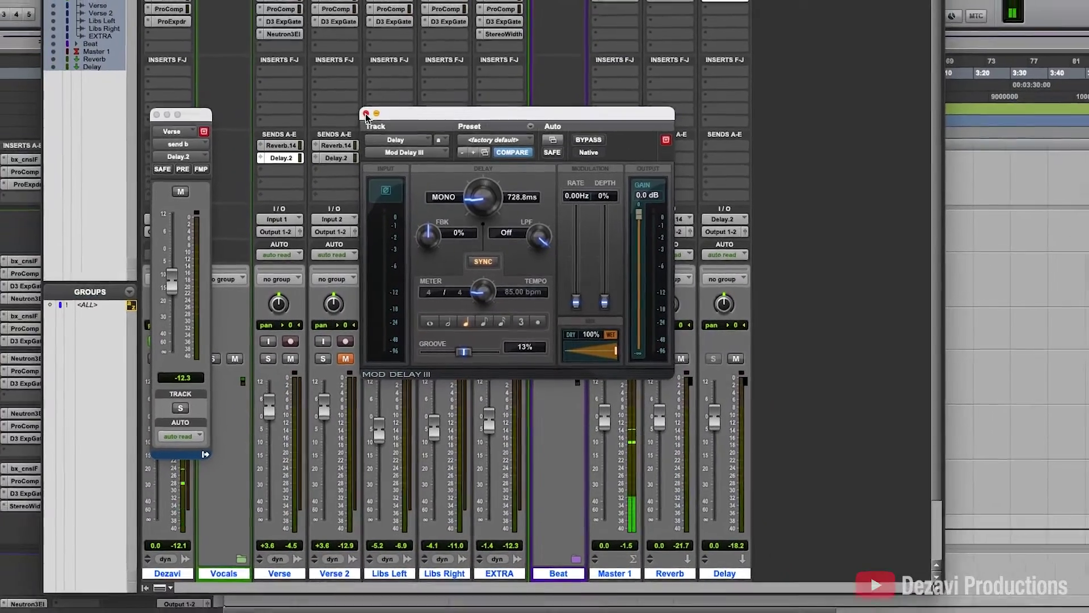
left_click(341, 86)
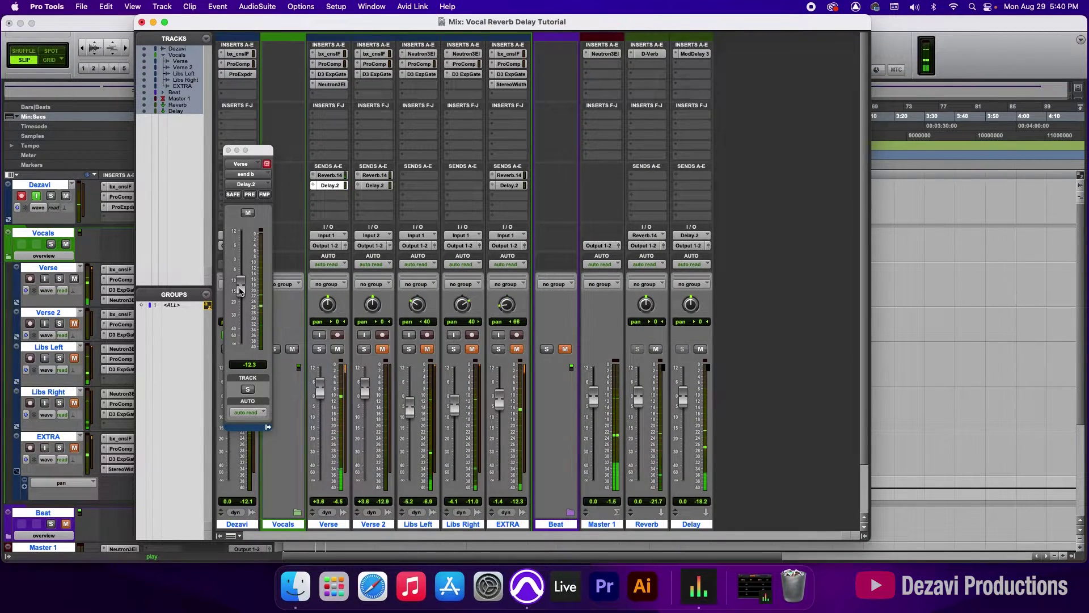
Unmute Beat, nudge the Verse Delay.2 send down, and set the playhead to 0:43.653.
left_click_drag(240, 290, 240, 295)
left_click(565, 350)
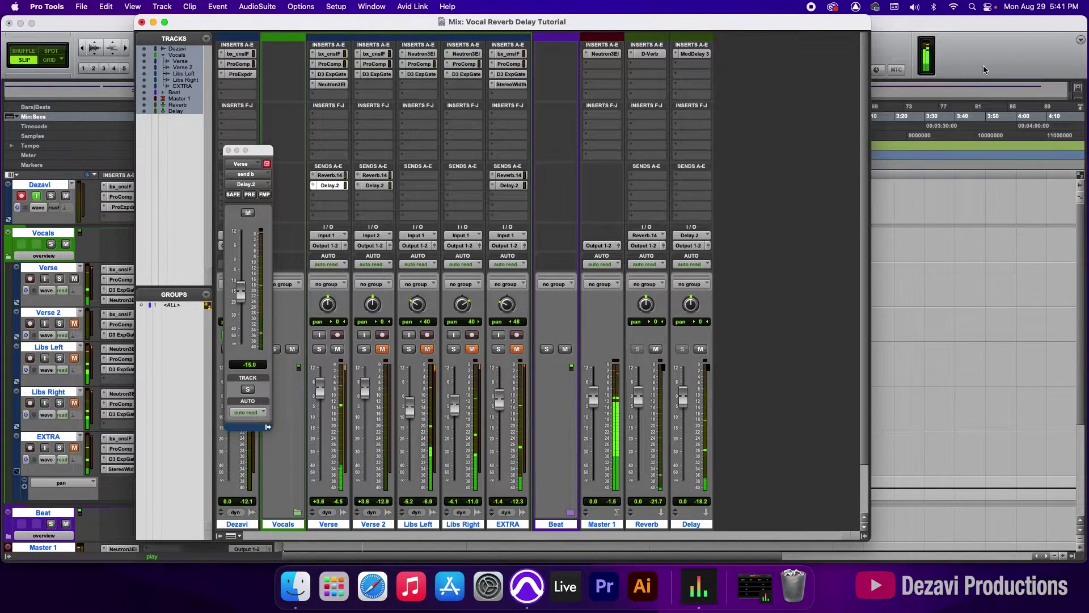
left_click_drag(242, 292, 243, 295)
left_click(939, 95)
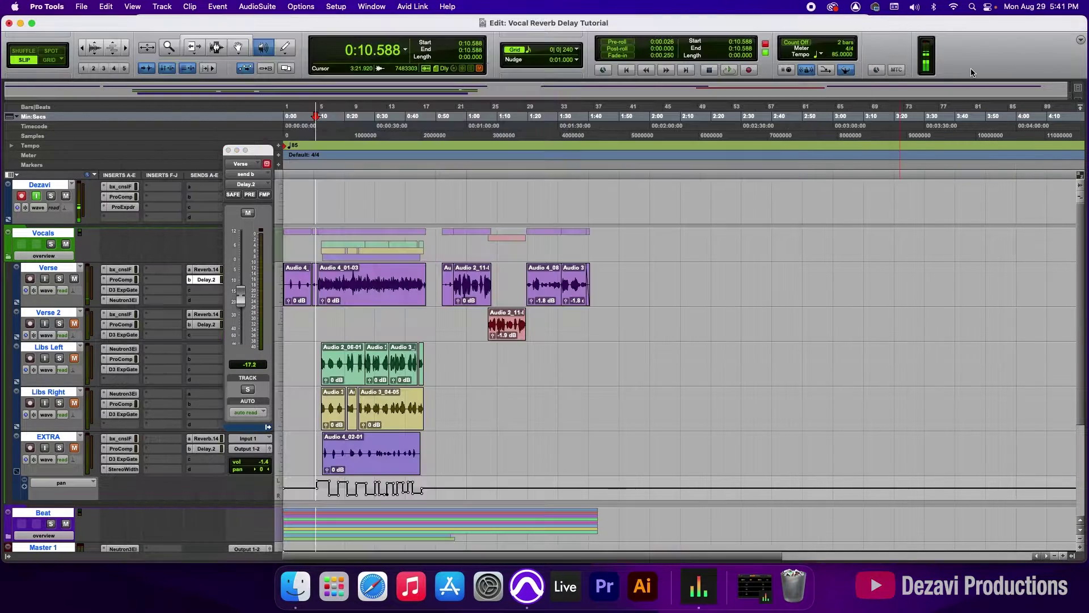
left_click(417, 140)
Set the Verse Delay.2 send to -18.2 dB while auditioning playback.
key("space")
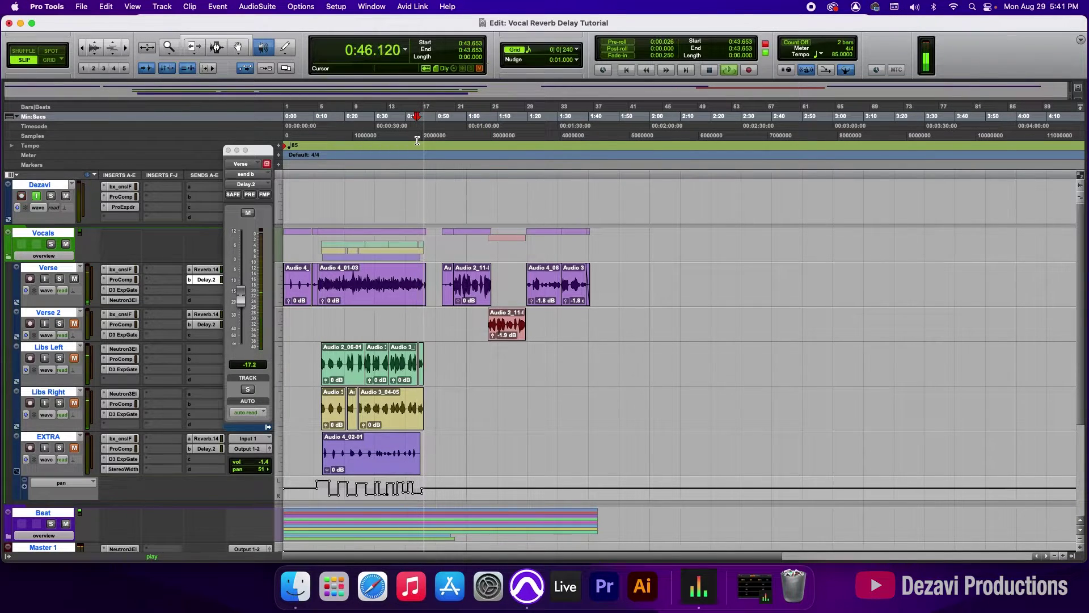
key("space")
left_click_drag(243, 292, 246, 295)
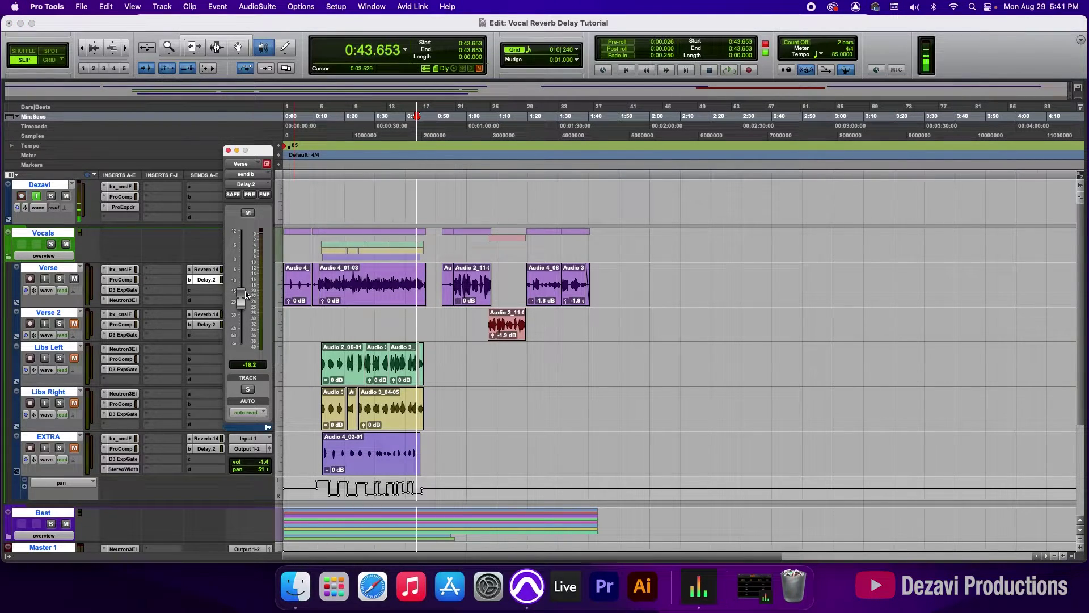
key("space")
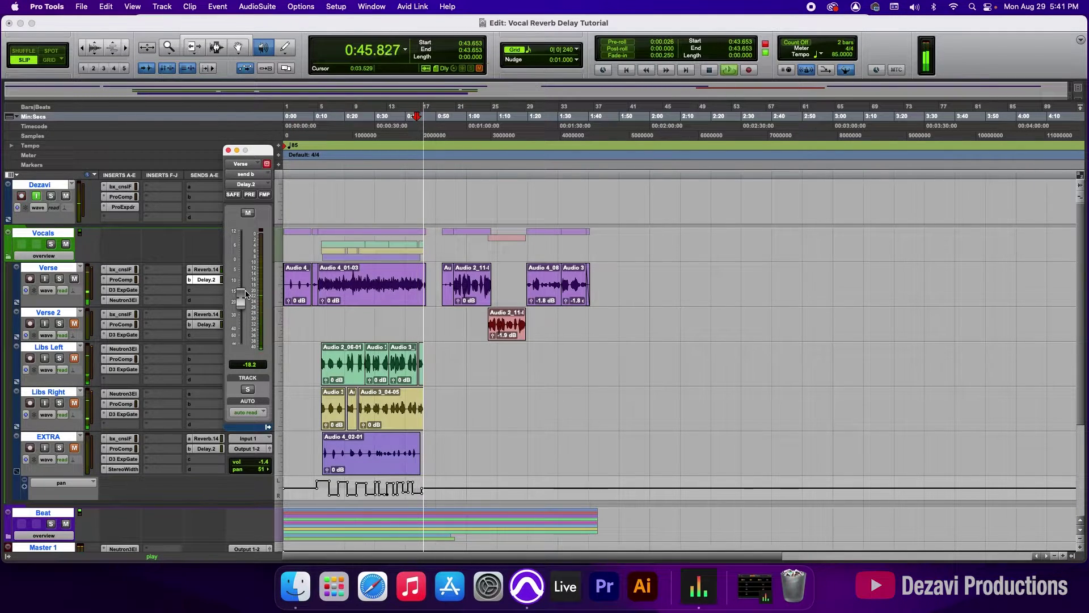
key("space")
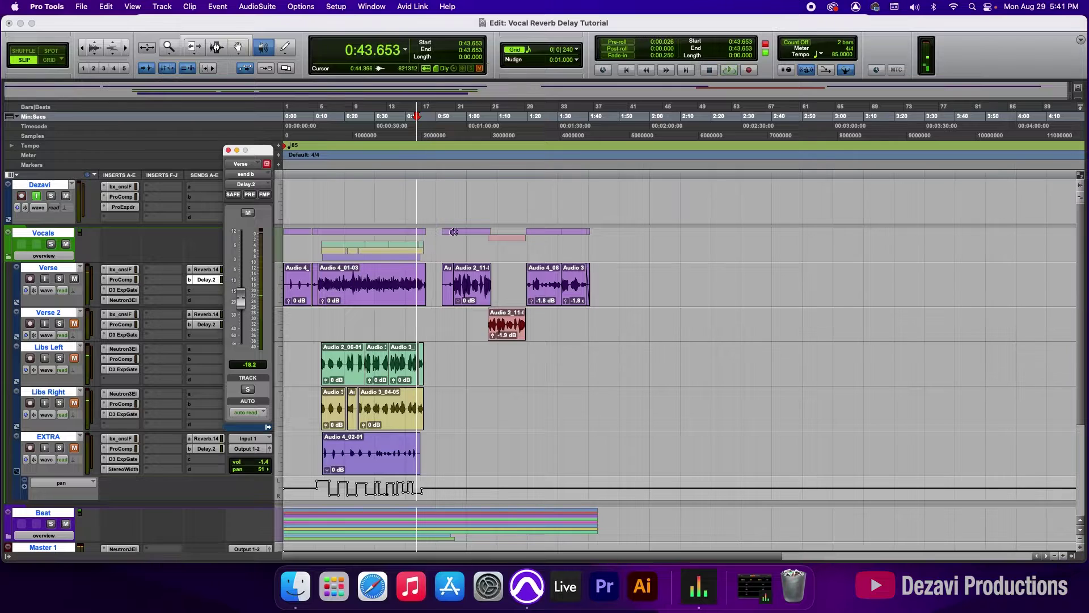
Audition from 0:55.727, A/B the Verse Delay.2 send with its mute, then close the send window.
left_click(453, 135)
key("space")
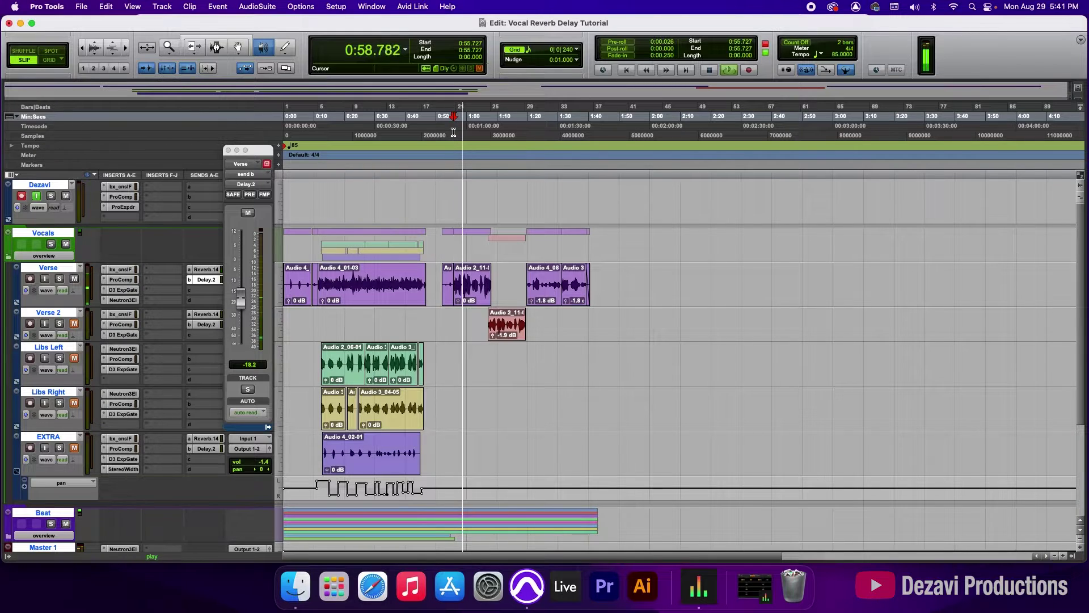
left_click(247, 214)
left_click(248, 213)
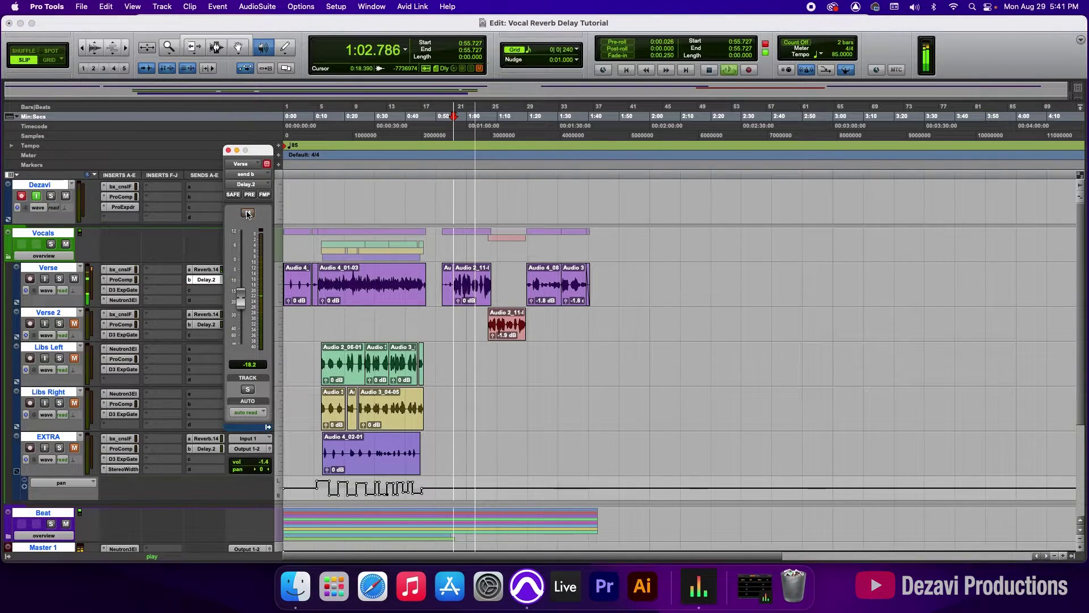
key("space")
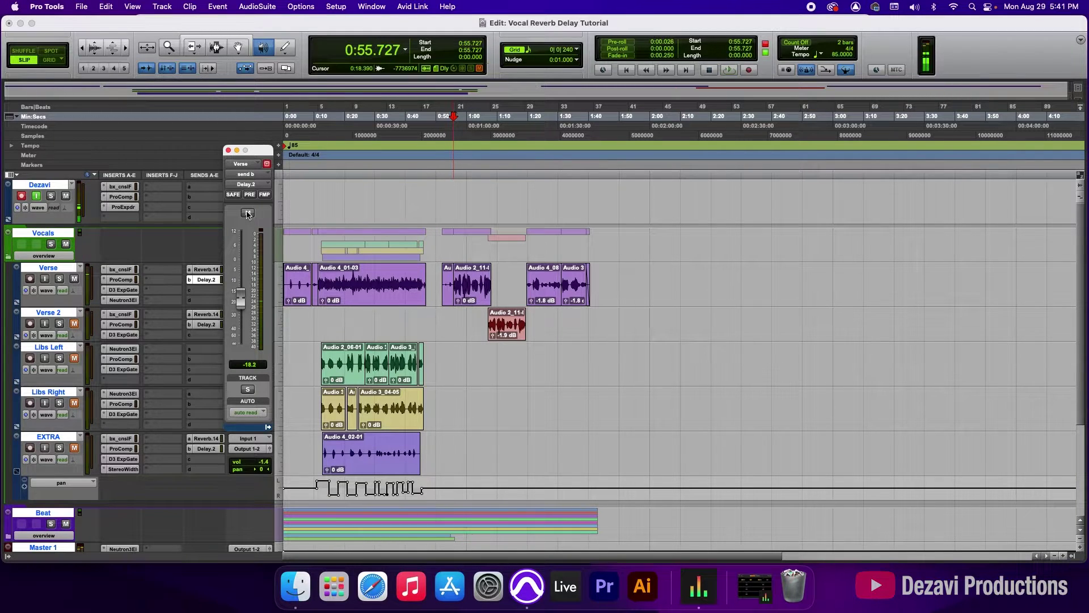
left_click(229, 150)
In the Mix window, set Verse 2's Delay.2 send to -18.2 dB to match Verse, then return to Edit.
key("super+equal")
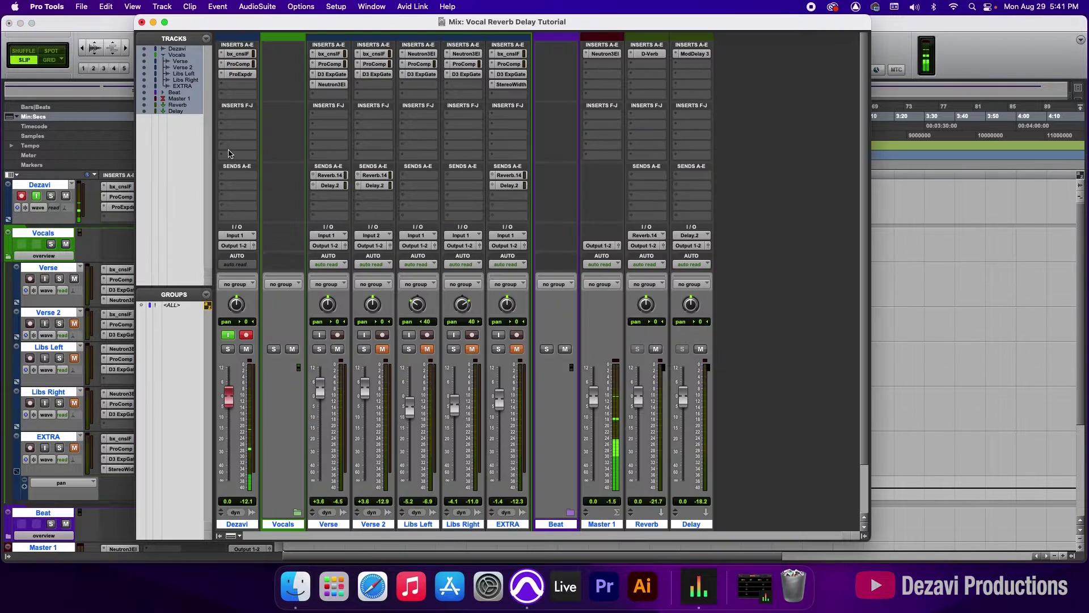
left_click(330, 187)
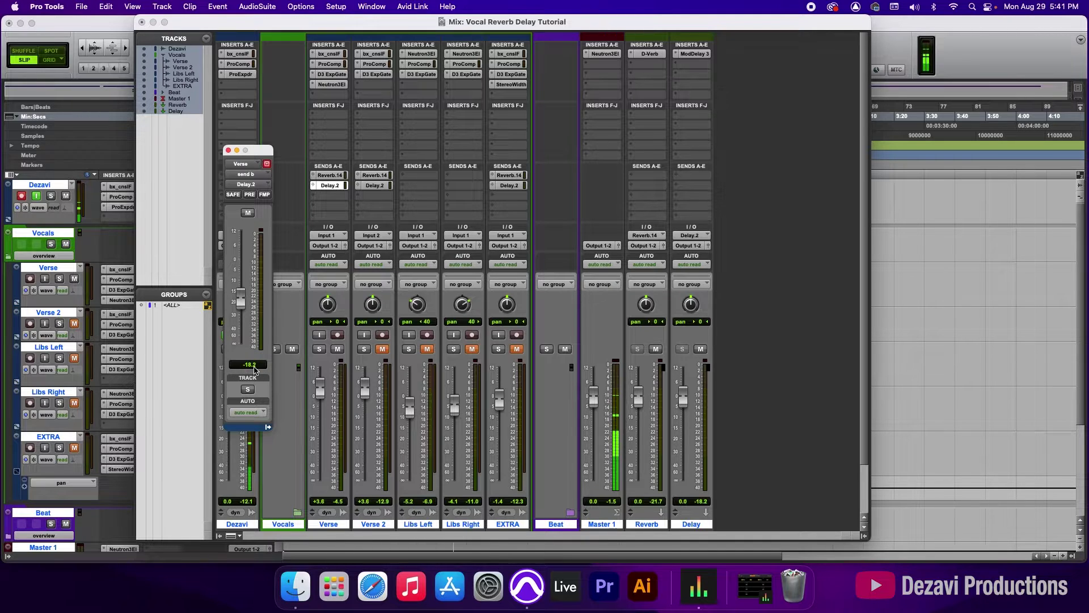
left_click(375, 186)
mouse_move(241, 300)
left_mouse_down()
mouse_move(246, 348)
mouse_move(243, 299)
left_mouse_up()
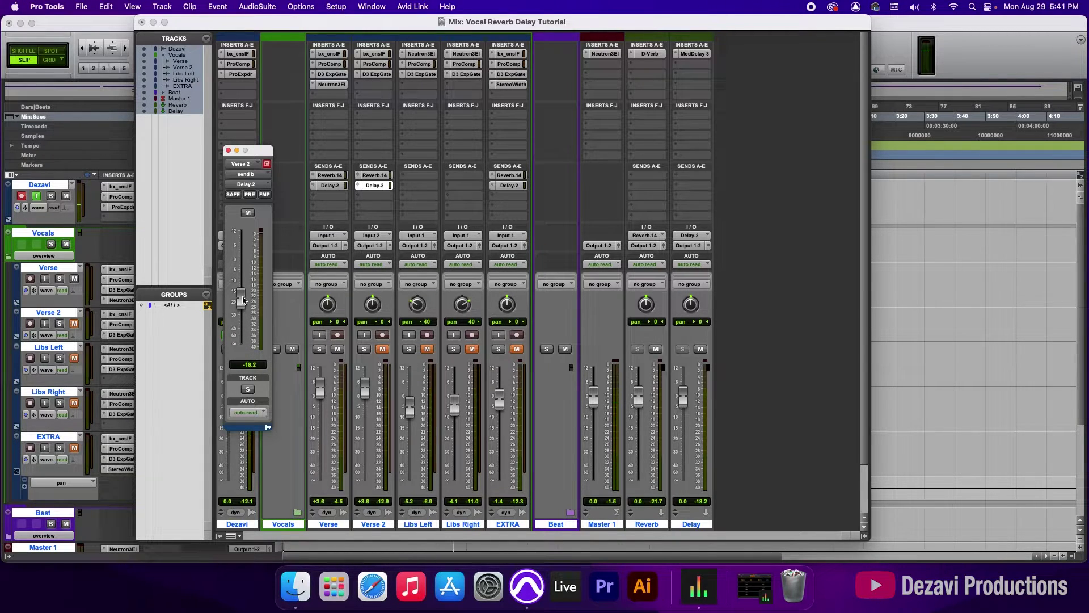
key("super+equal")
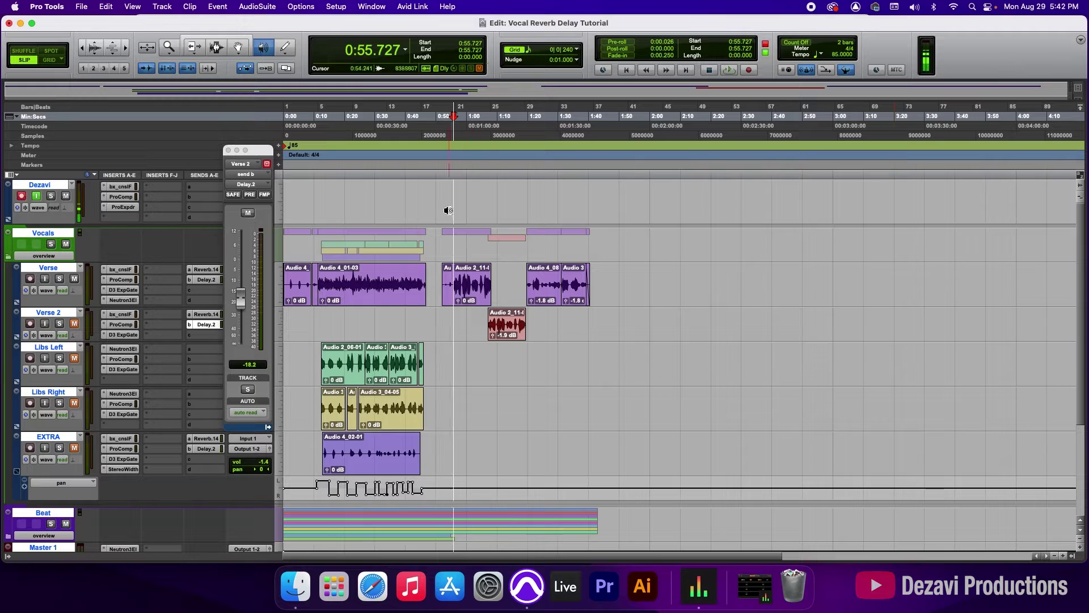
Unmute Verse 2 while playing from 1:09.659, close its send window, and park the playhead at 0:11.888.
left_click(497, 129)
key("space")
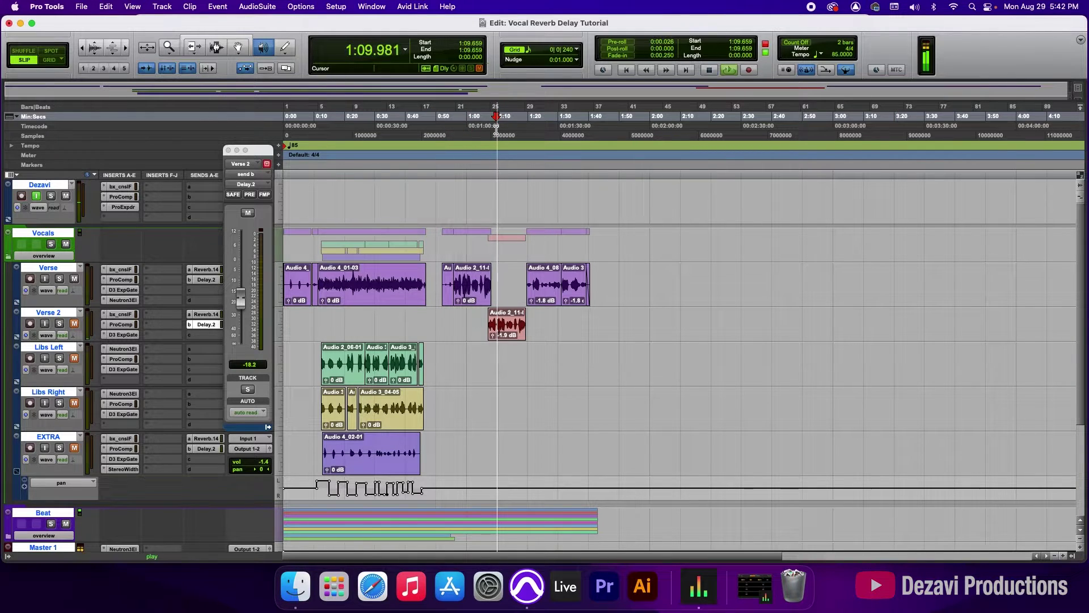
key("space")
left_click(75, 323)
key("space")
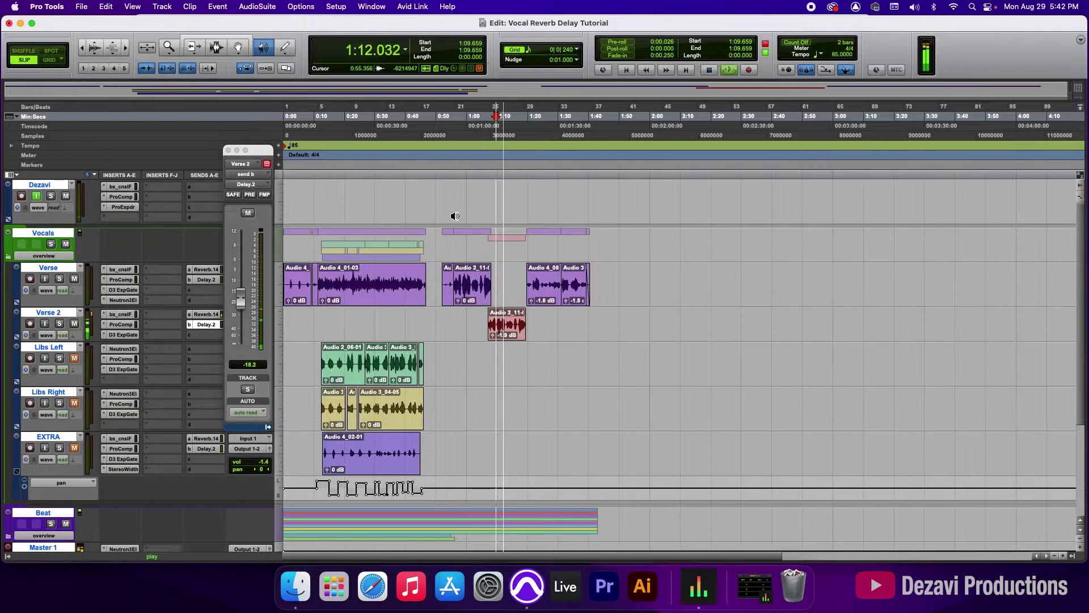
left_click(228, 151)
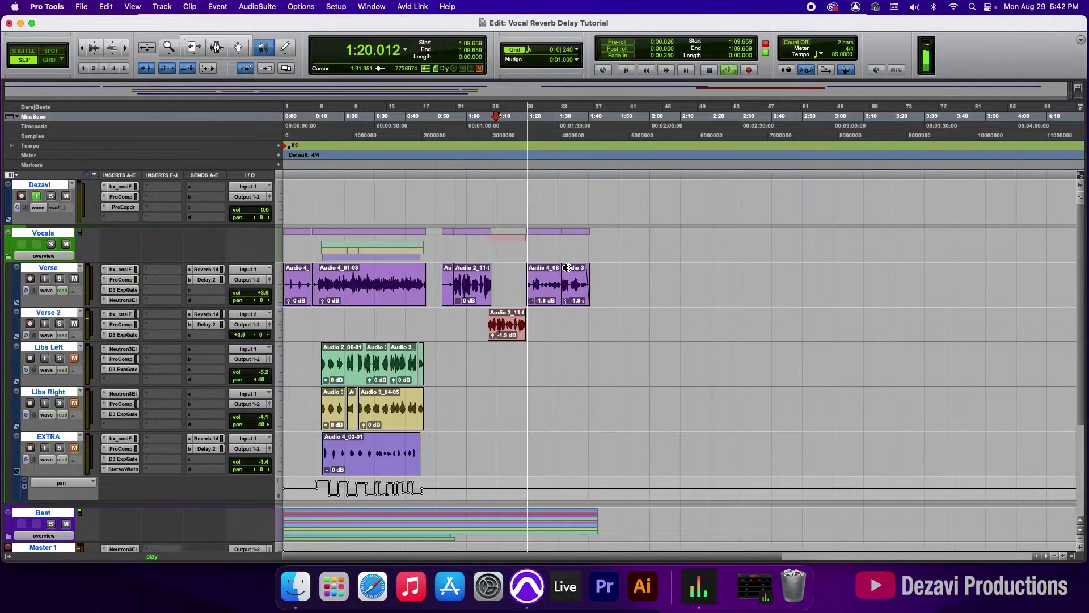
key("space")
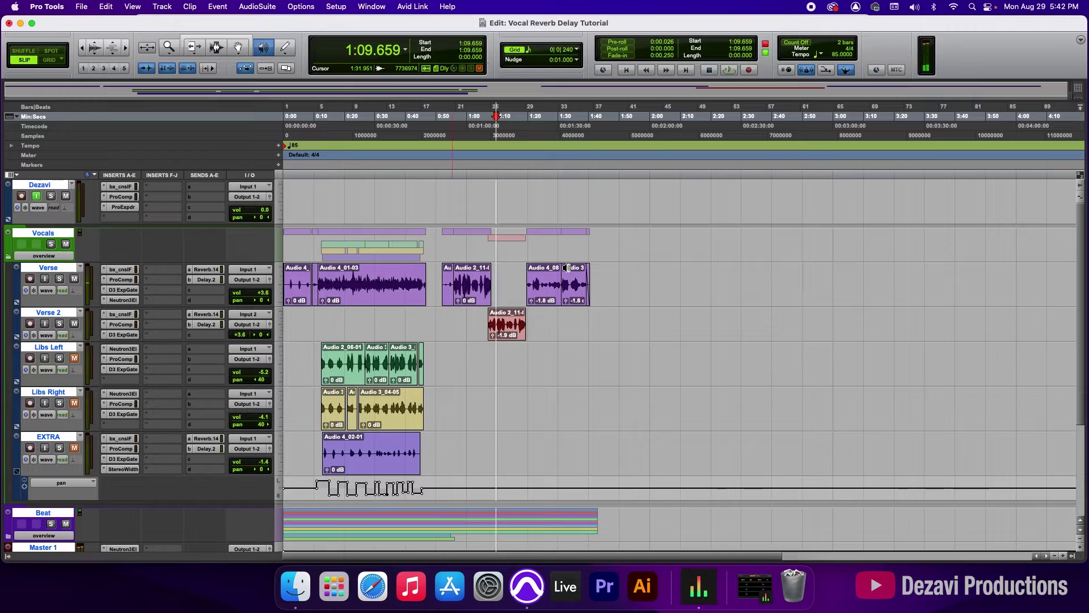
left_click(320, 139)
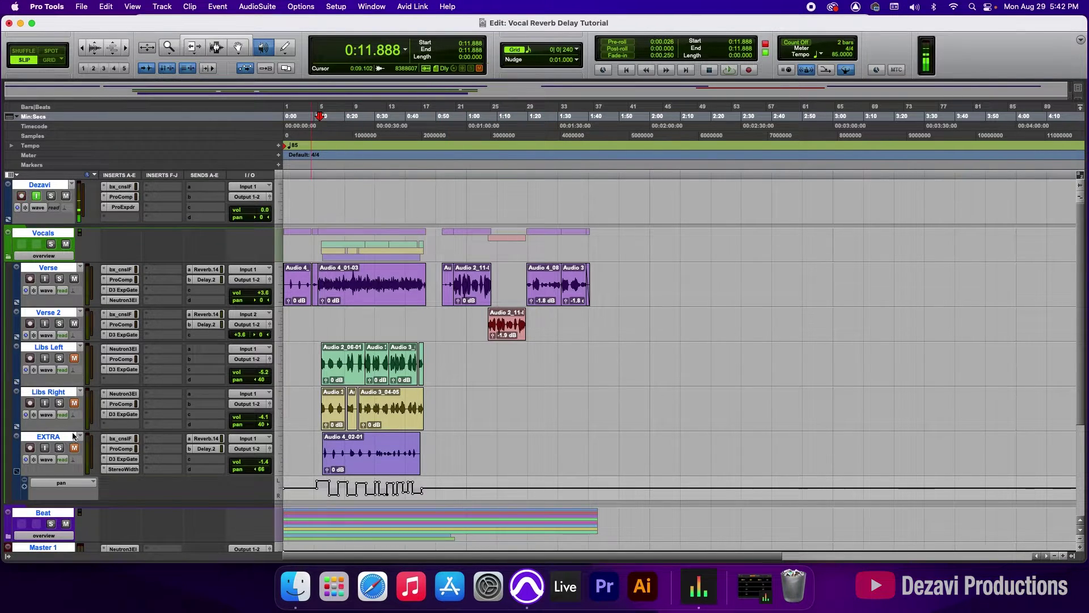
Mute the Beat track from the mixer.
key("super+equal")
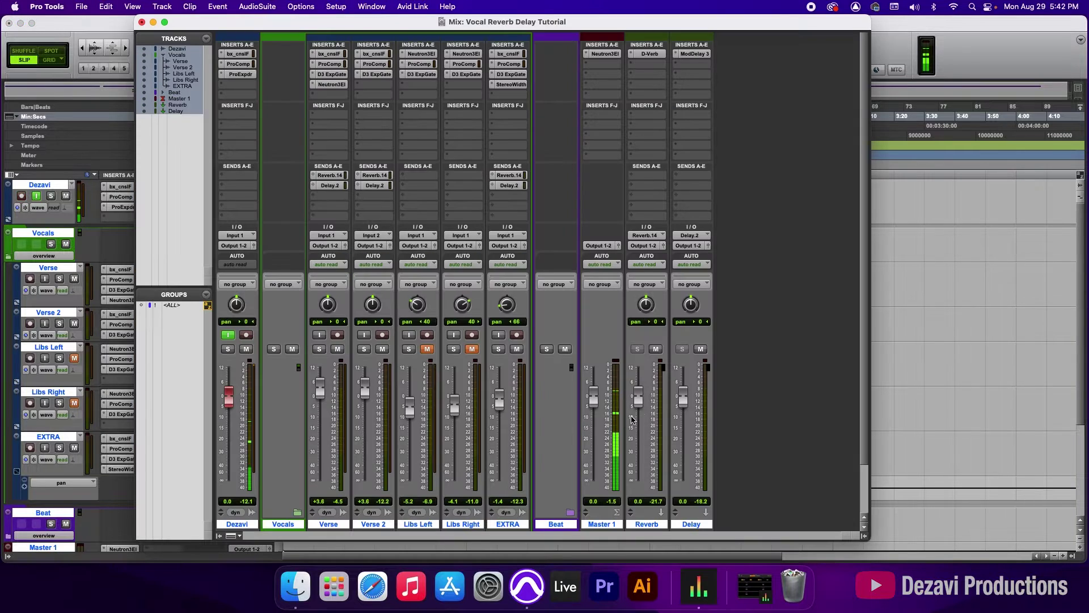
left_click(565, 350)
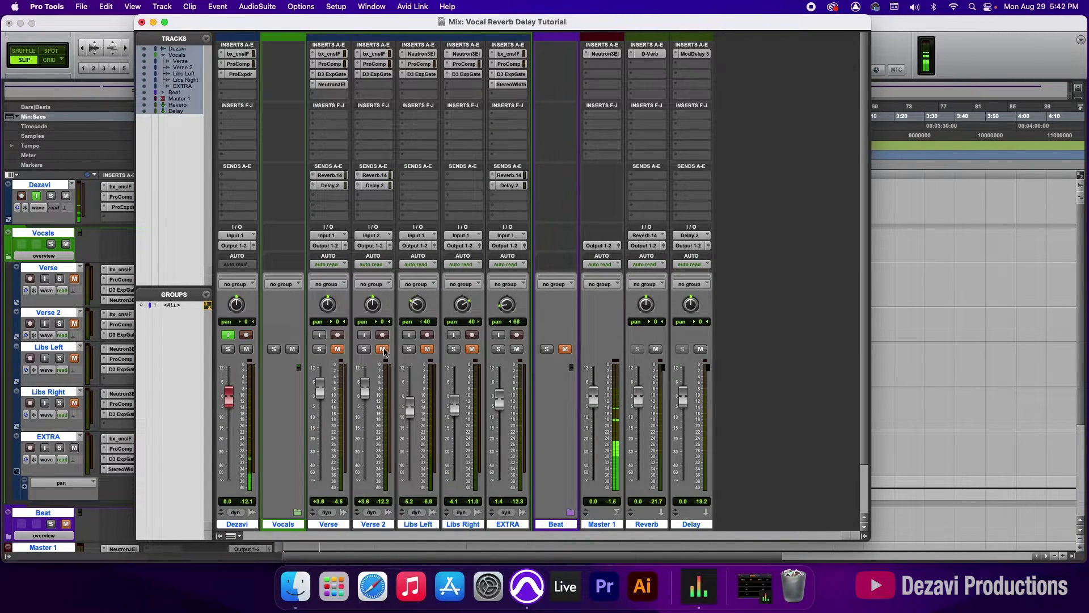
key("super+equal")
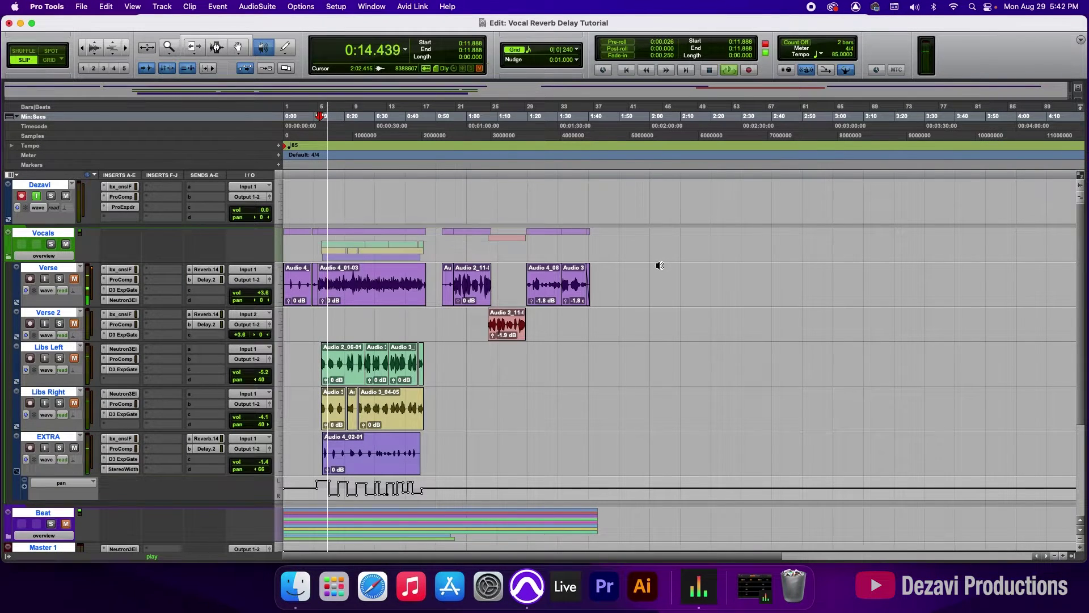
key("super+equal")
Bring EXTRA's Delay.2 send down to -25.2 dB.
left_click(509, 185)
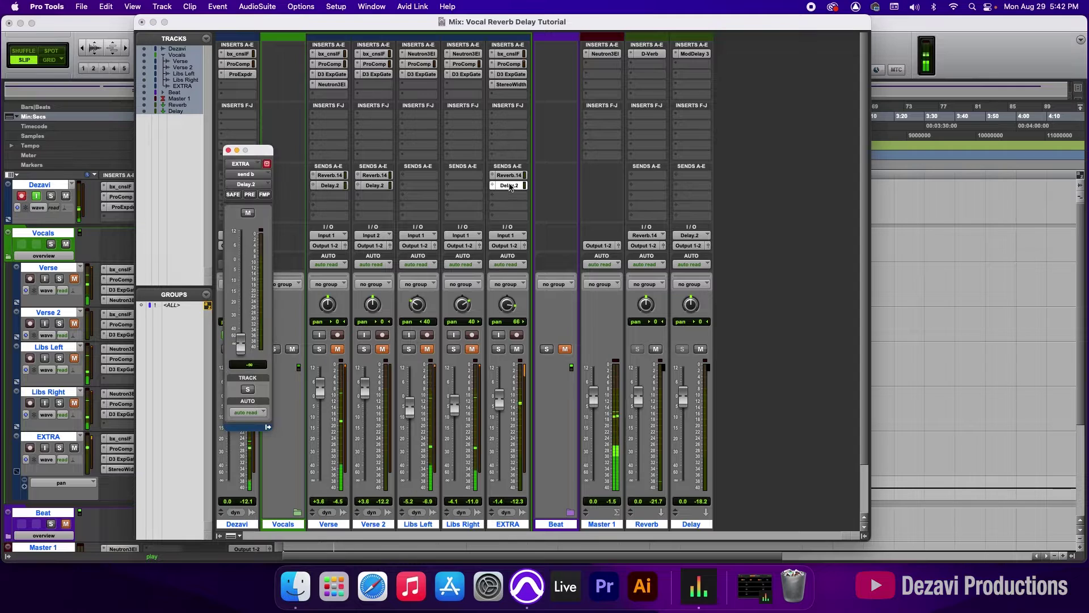
left_click_drag(240, 311, 242, 298)
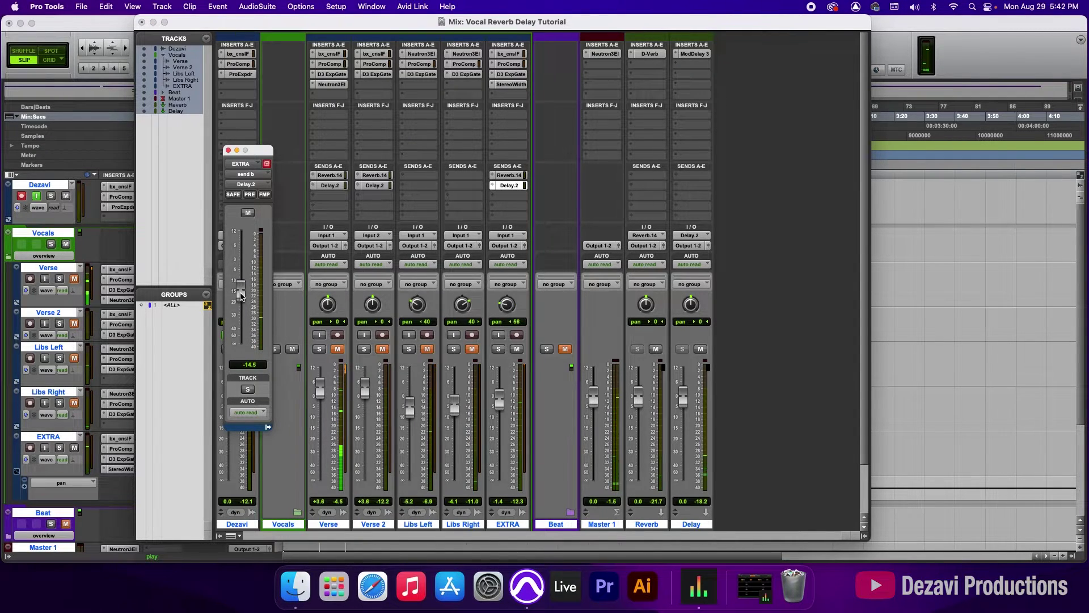
left_click_drag(241, 295, 241, 302)
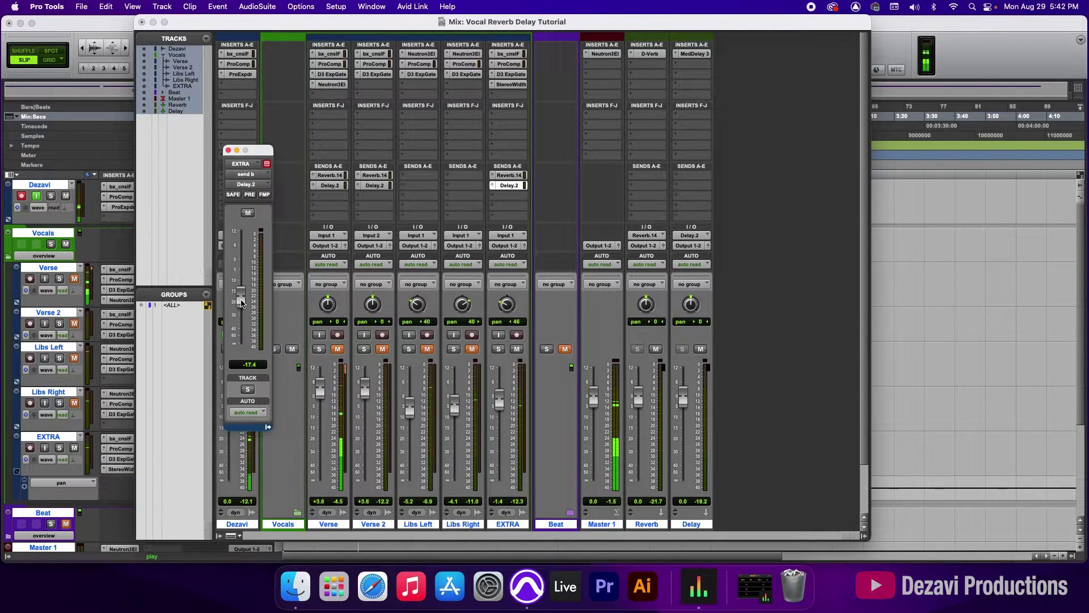
left_click_drag(241, 302, 242, 303)
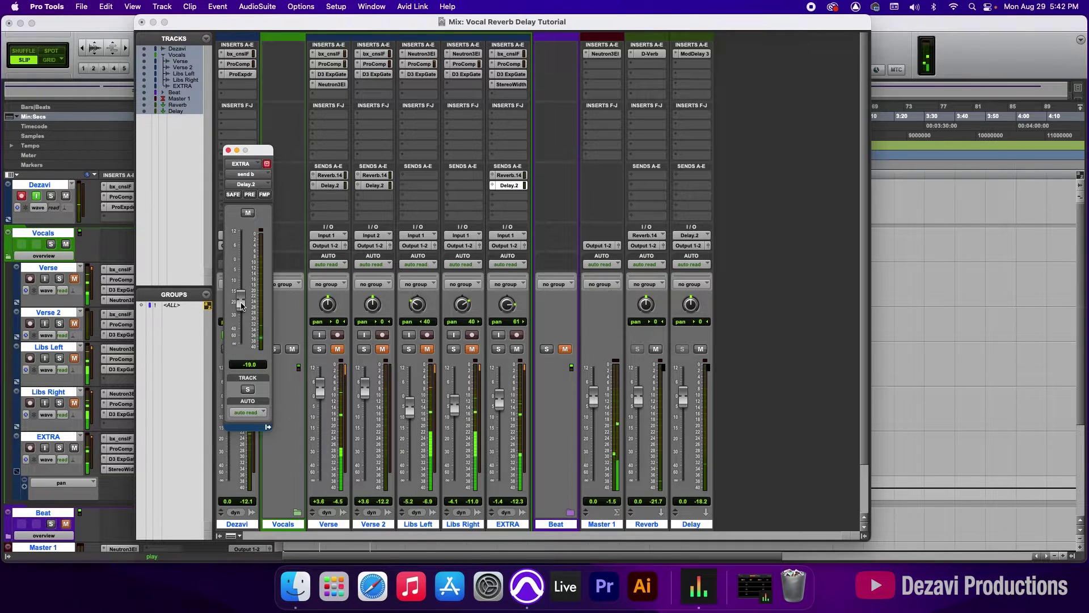
left_click_drag(241, 308, 243, 315)
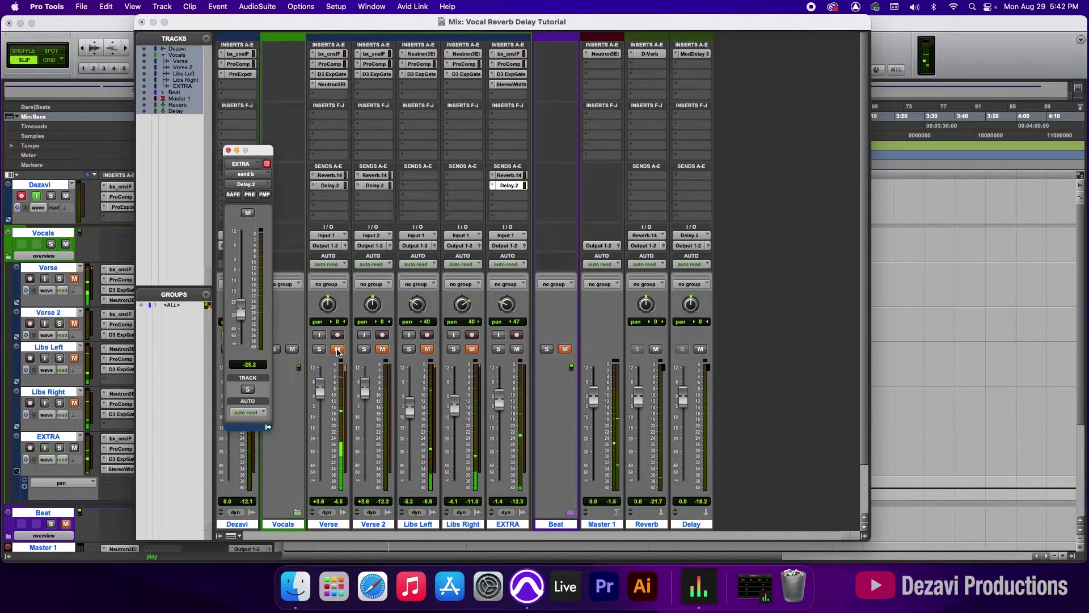
Unmute the Verse track and return to the Edit window.
left_click(337, 350)
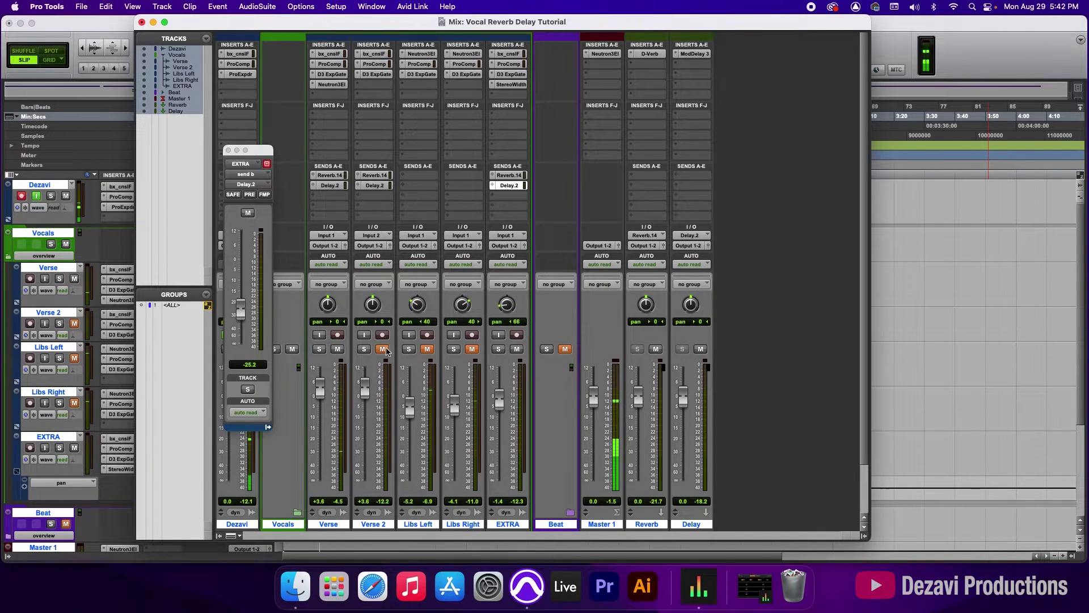
key("super+equal")
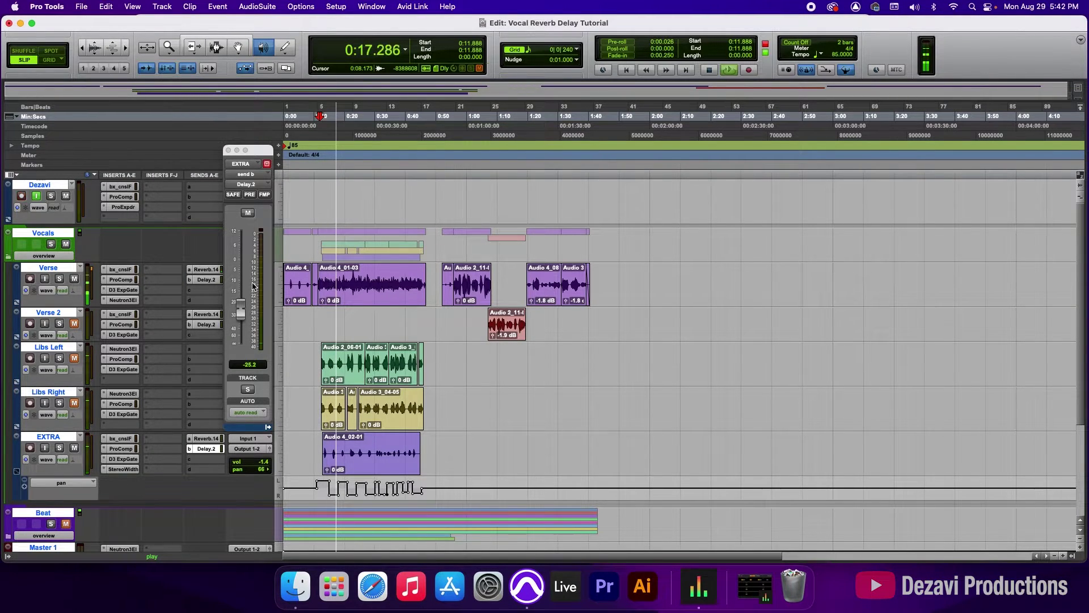
key("super+equal")
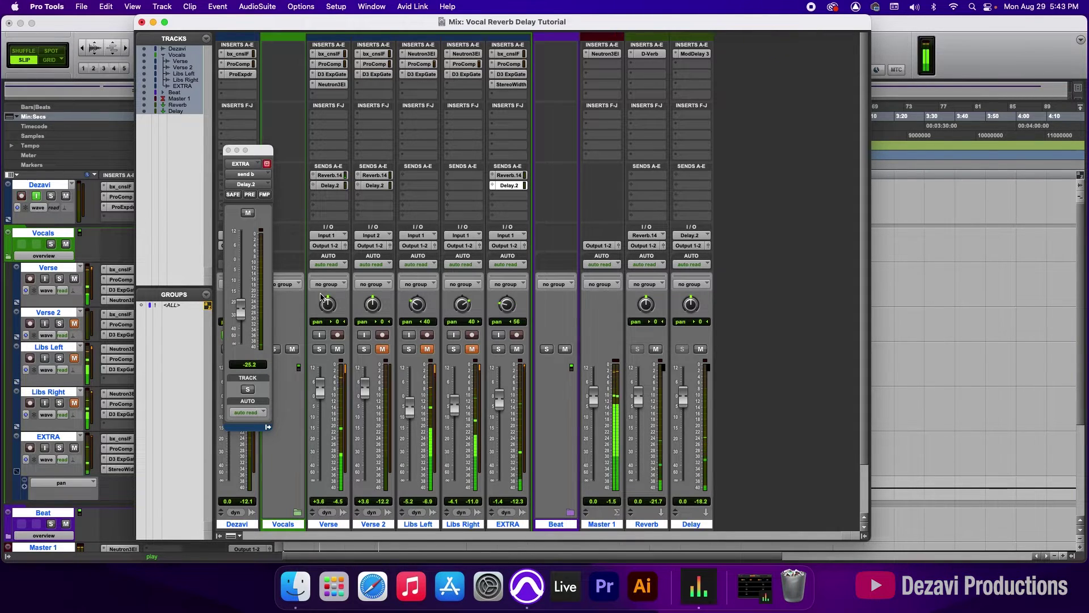
key("super+equal")
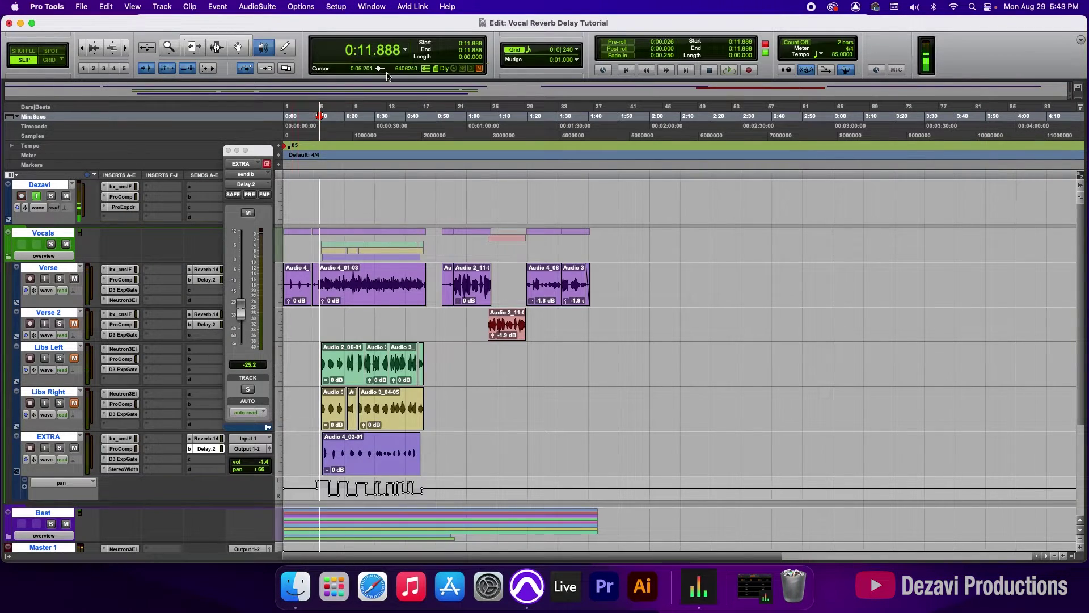
Audition from 0:42, unmute Verse 2 and Libs Right, and close EXTRA's delay send window.
left_click(413, 139)
key("space")
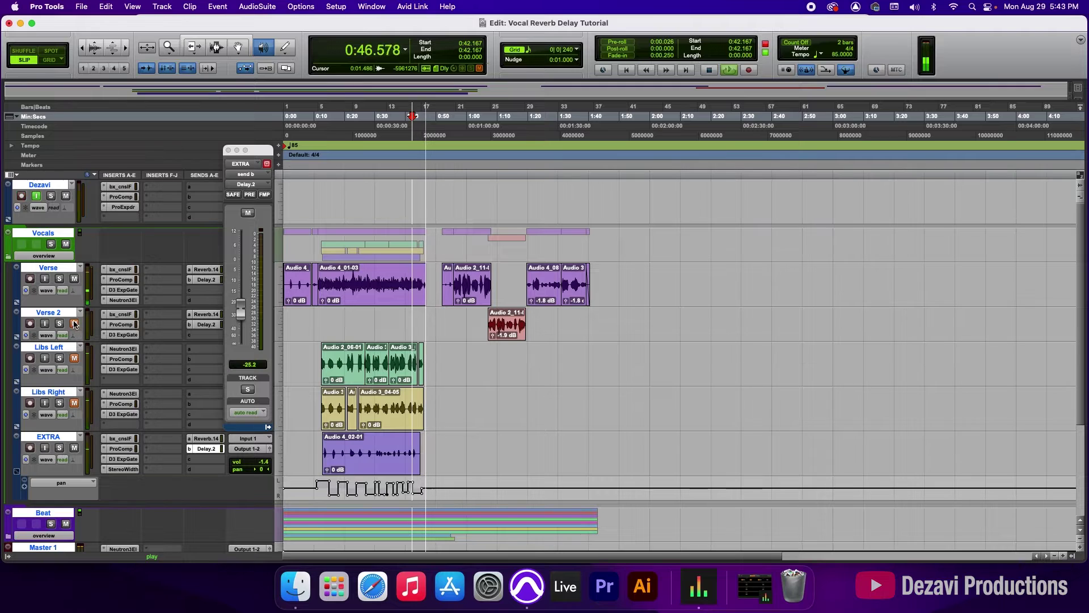
key("space")
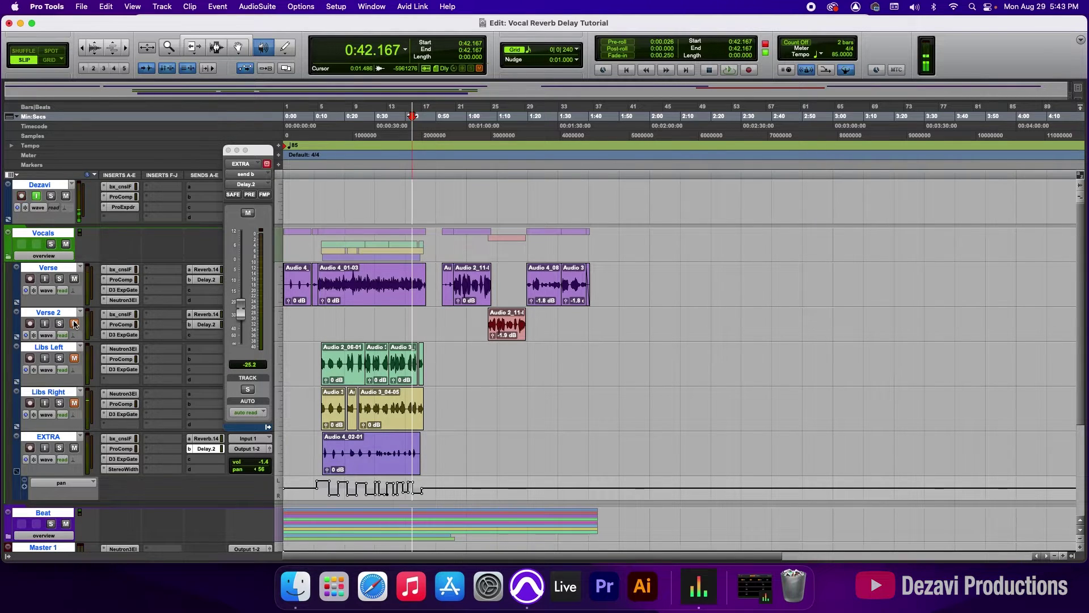
left_click(74, 324)
left_click(75, 402)
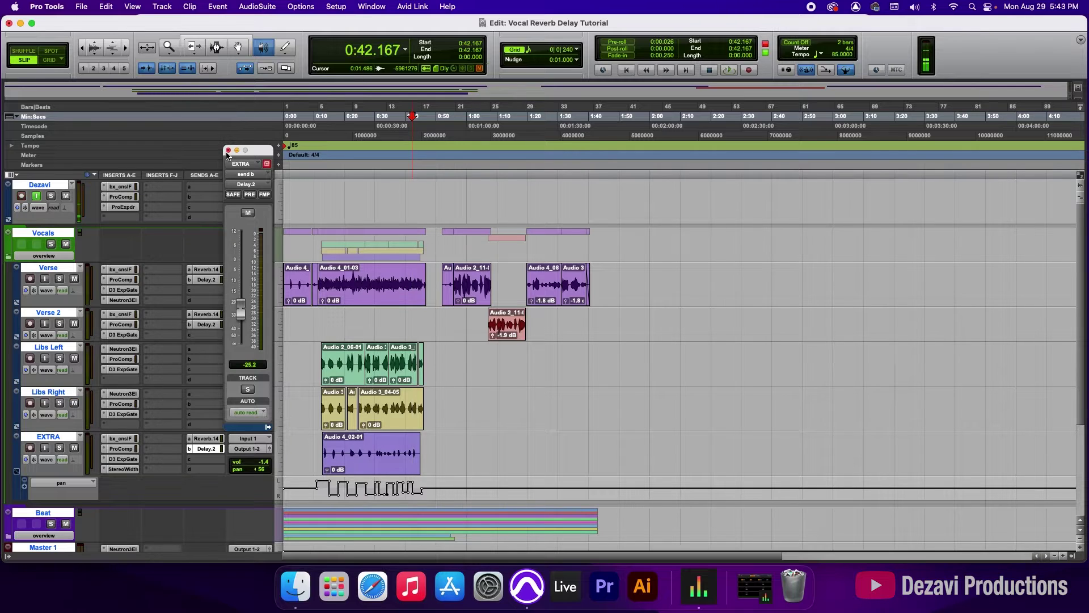
left_click(228, 150)
Audition the vocals from about 0:10.4, then again from 0:42.9.
left_click(319, 129)
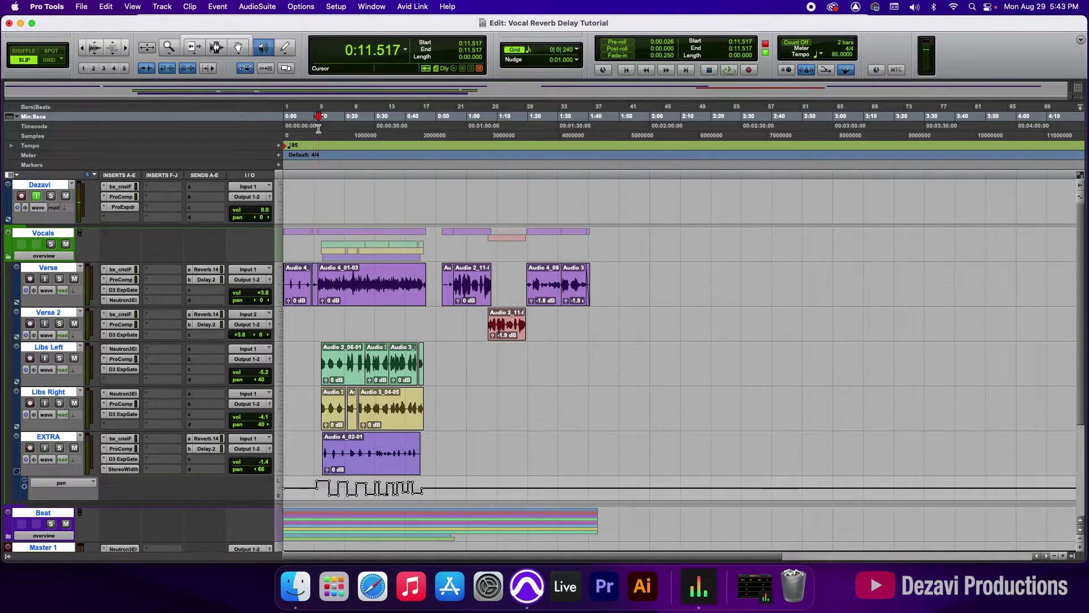
key("space")
left_click(315, 127)
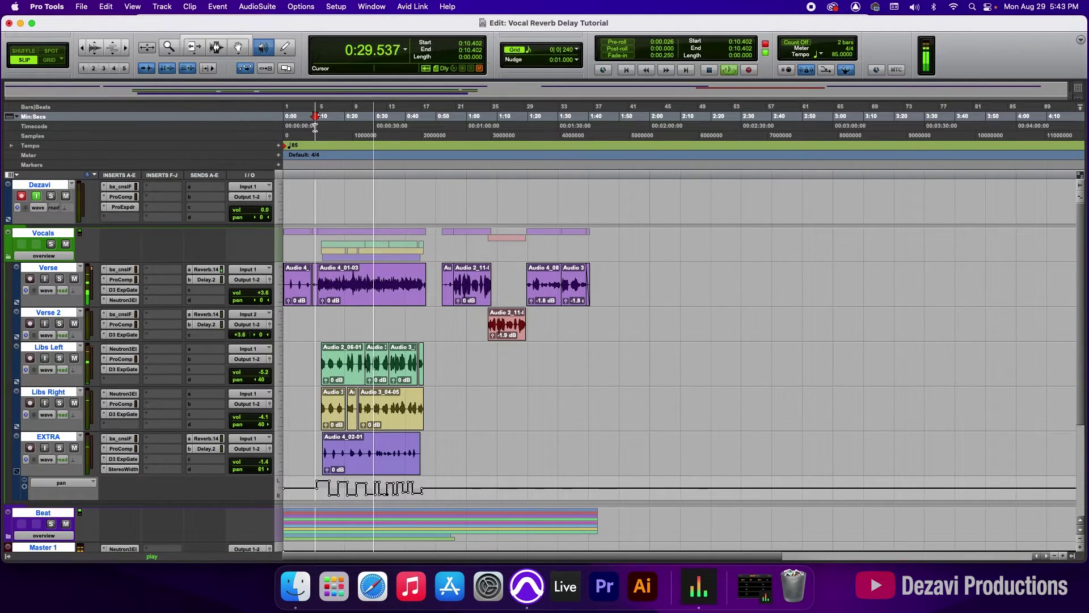
key("space")
left_click(414, 122)
key("space")
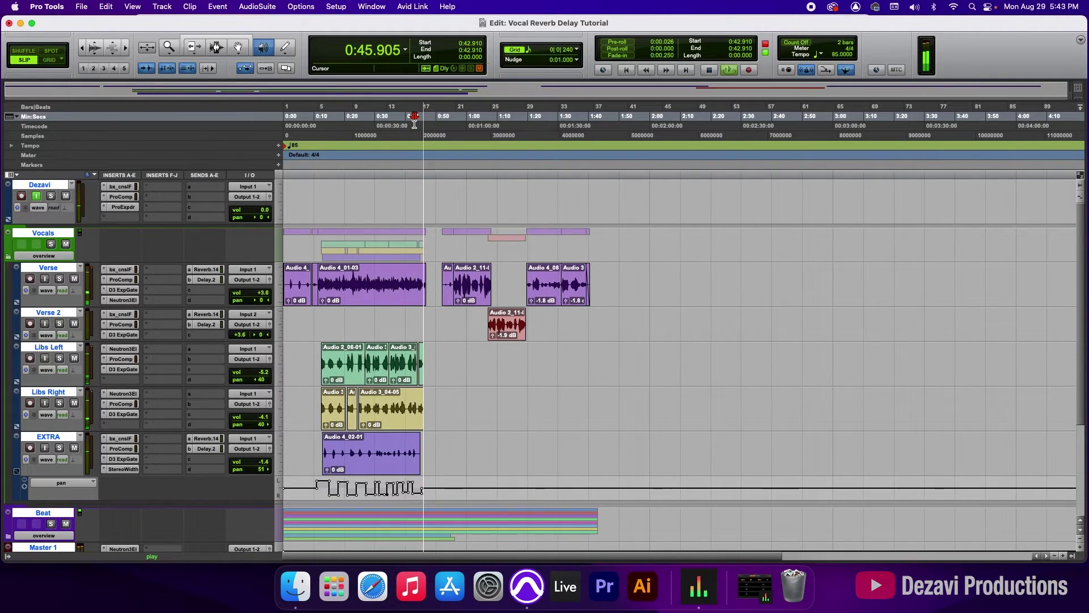
Stop playback and collapse the Vocals folder, leaving Vocals, Beat, Master 1, Reverb and Delay.
key("super+equal")
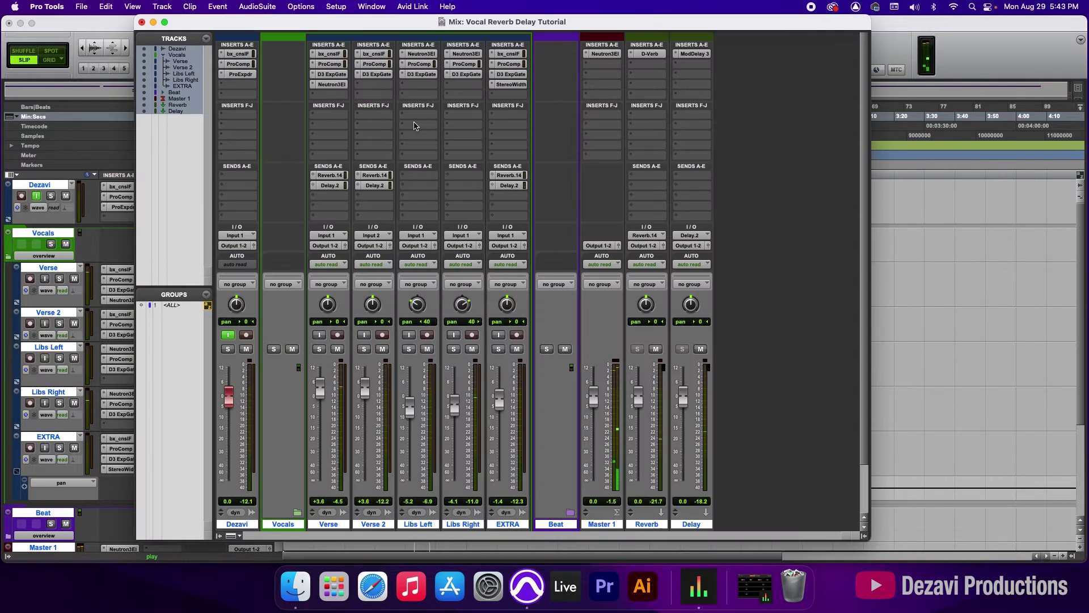
key("super+equal")
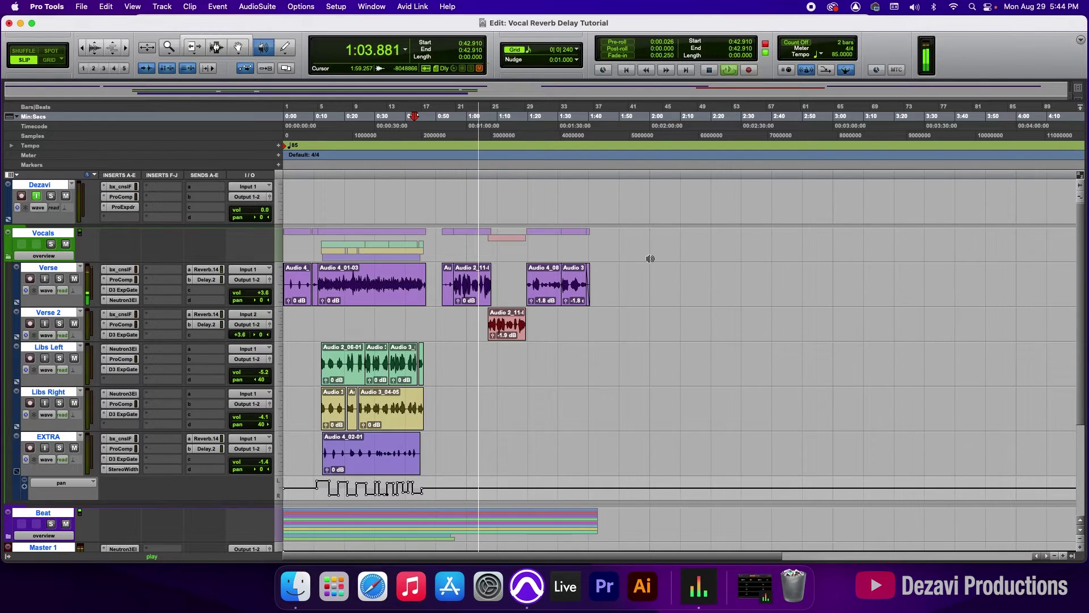
key("space")
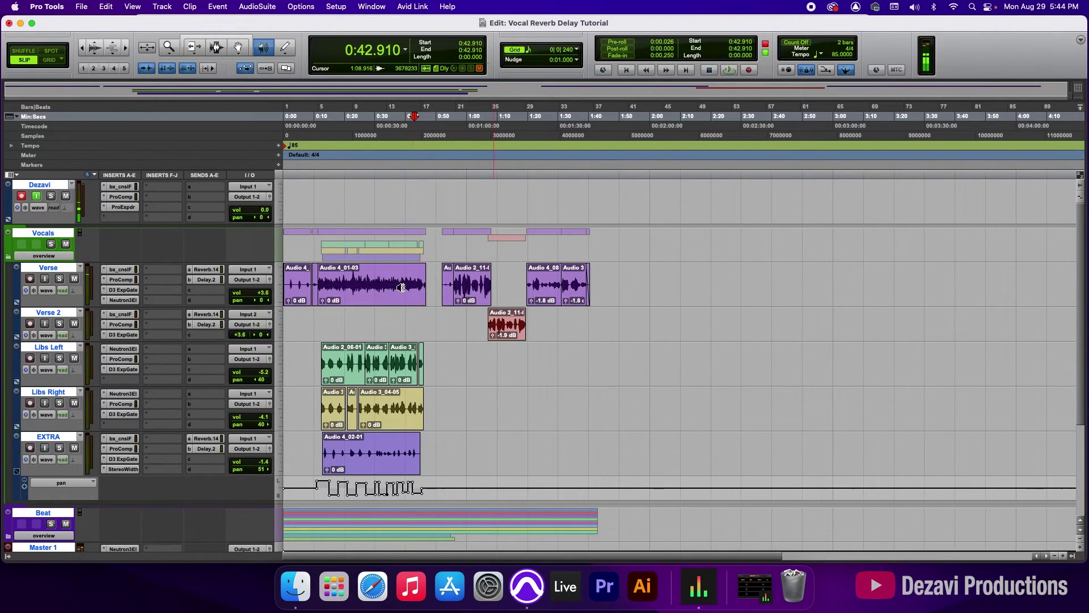
left_click(8, 257)
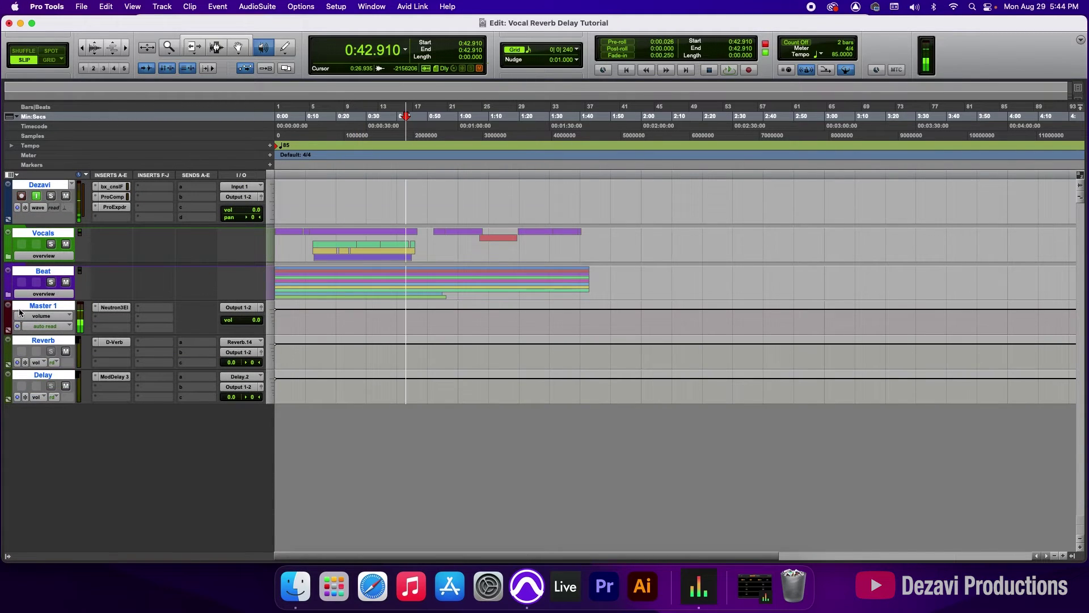
Create a new Basic Folder track named FX.
left_click(35, 307, "alt")
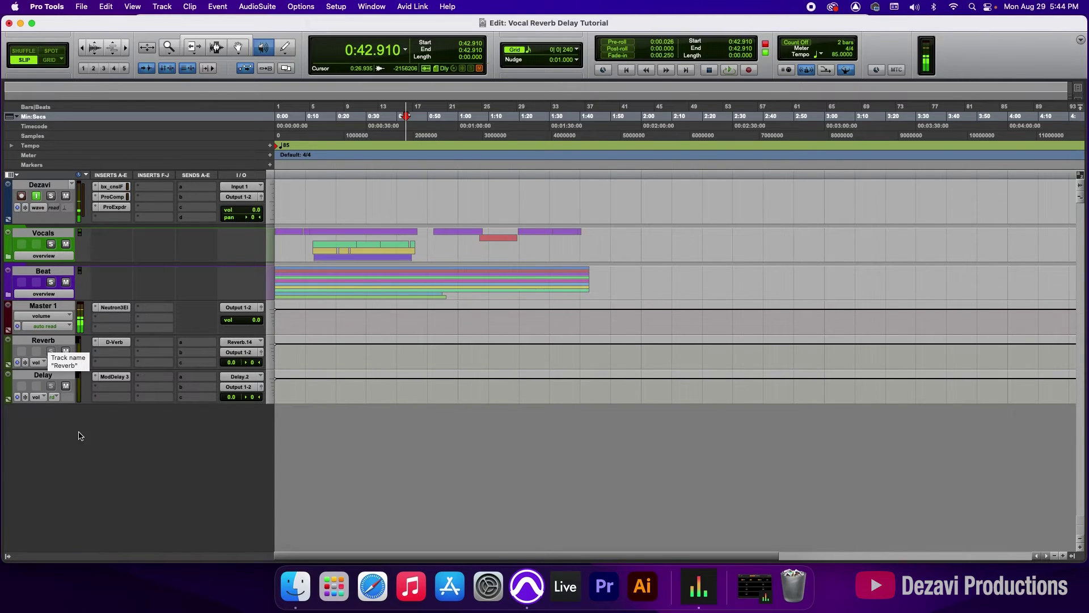
left_click(159, 7)
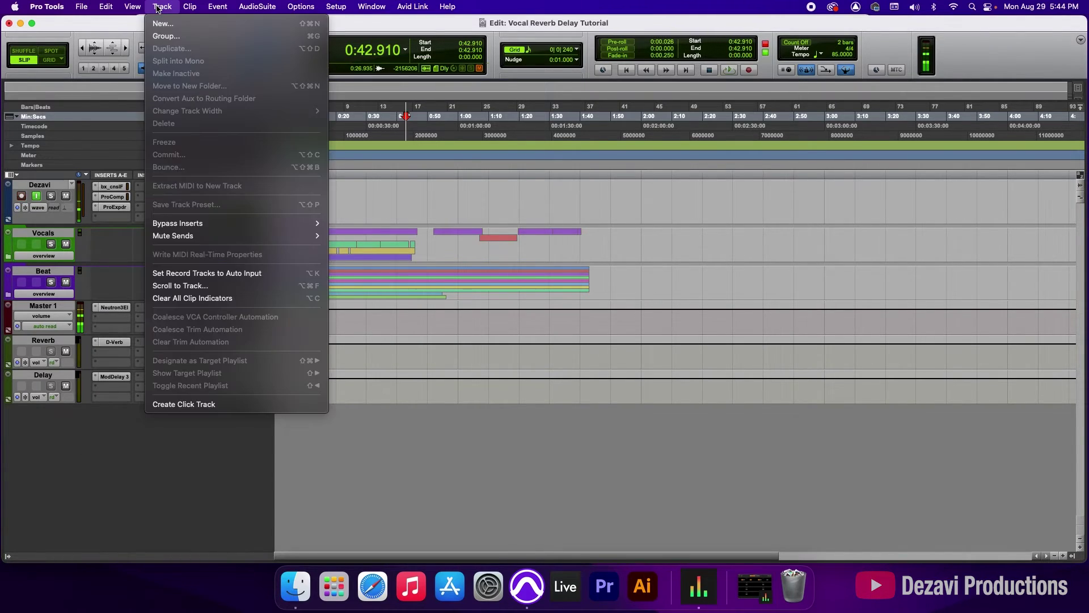
left_click(165, 24)
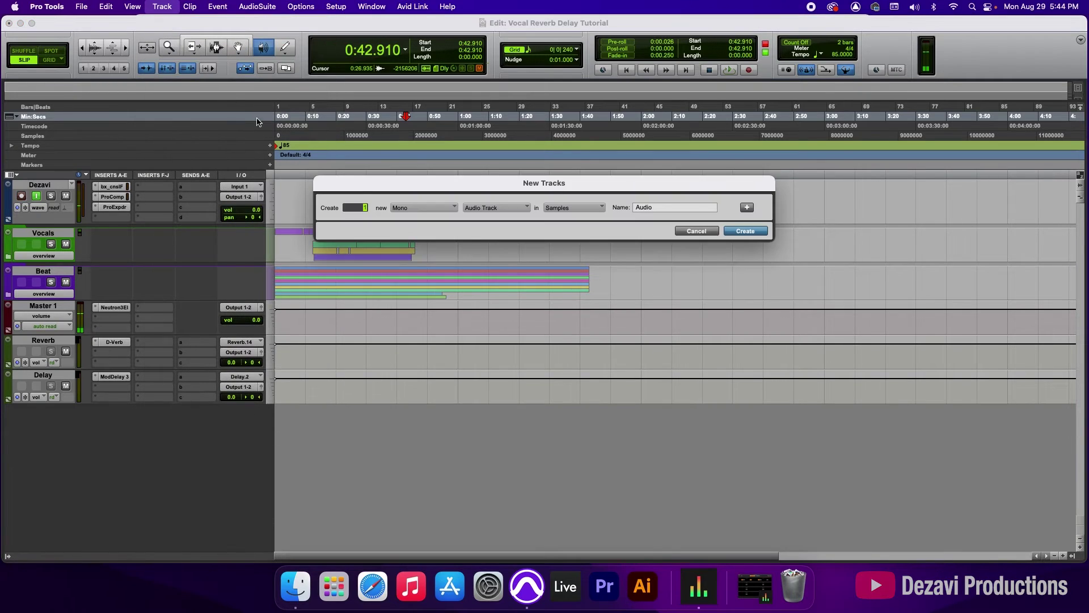
left_click(488, 209)
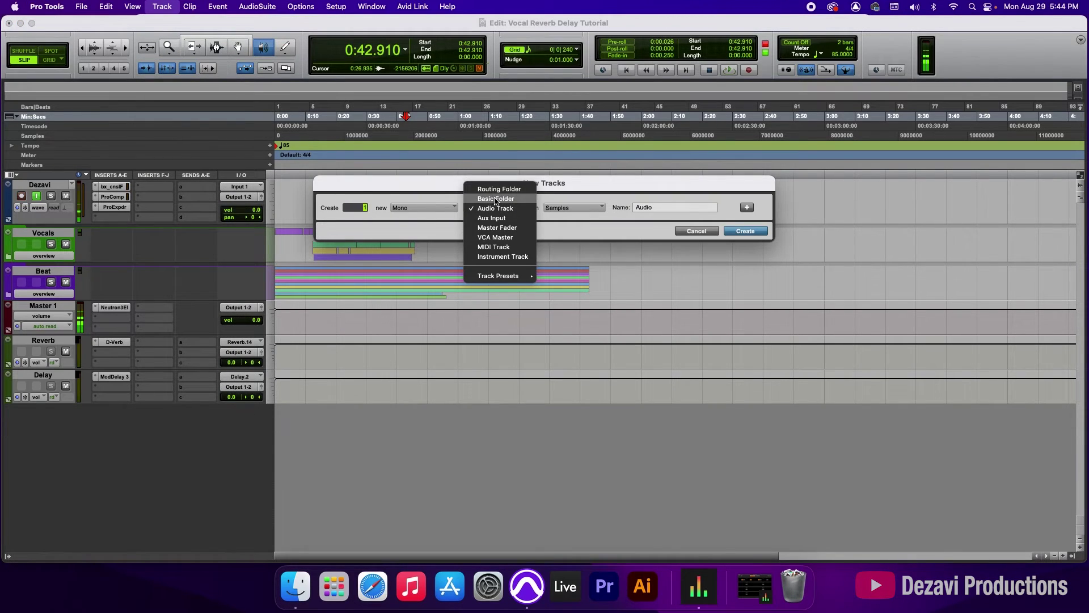
left_click(497, 200)
double_click(670, 207)
type("FX")
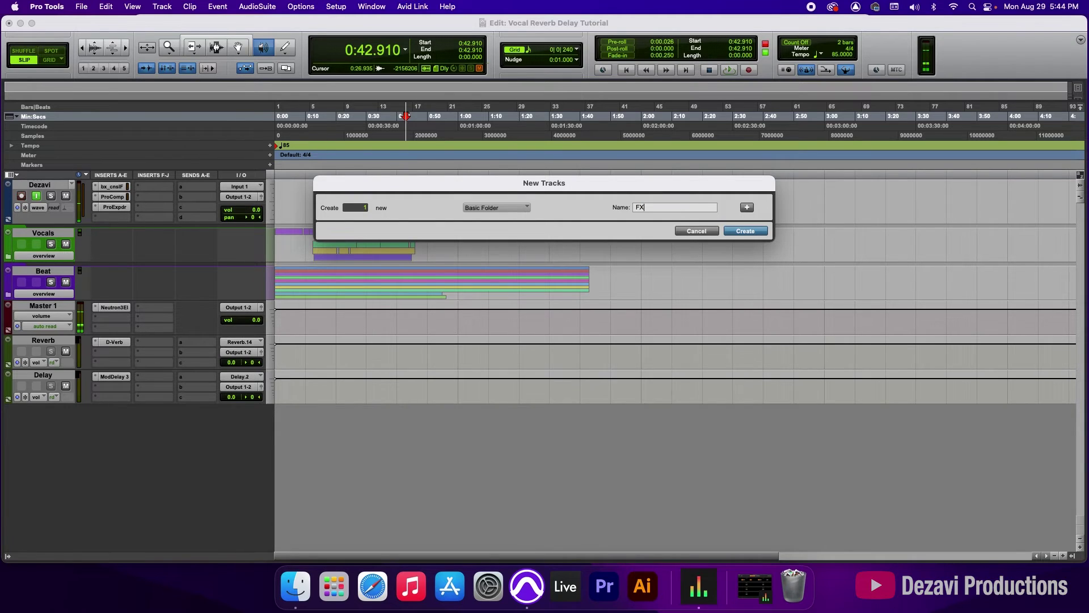
key("Return")
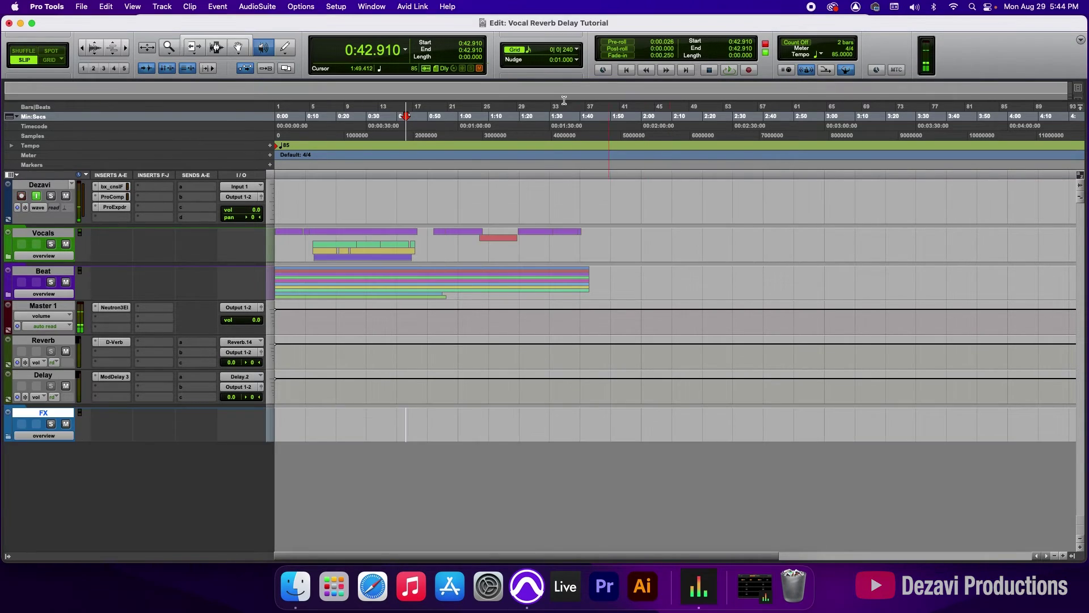
Move the Reverb and Delay tracks into the FX folder and collapse it.
left_click(39, 343)
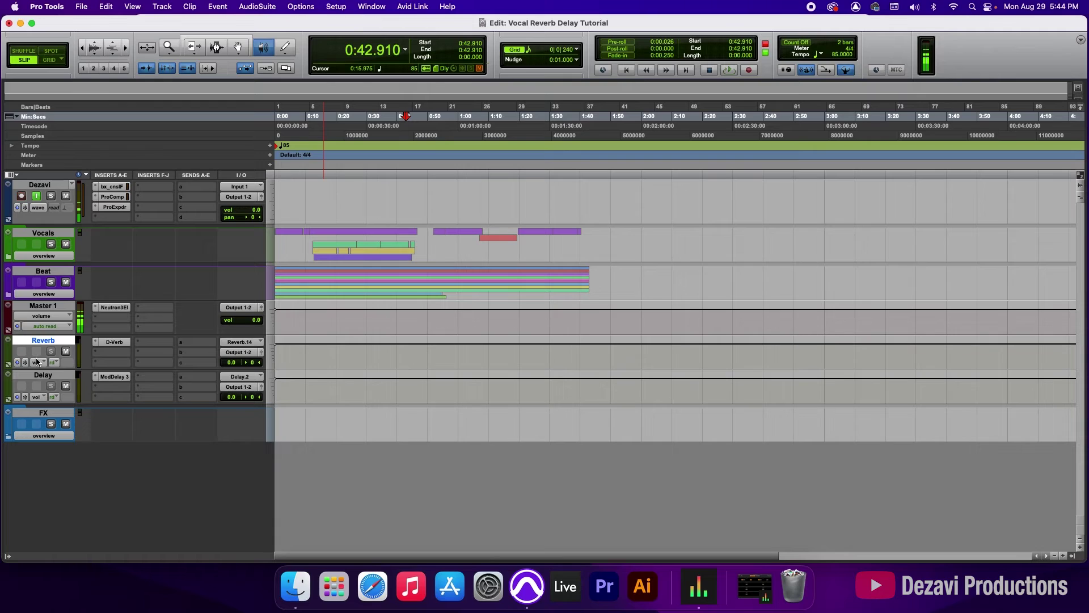
left_click(43, 377, "shift")
left_click_drag(43, 343, 40, 429)
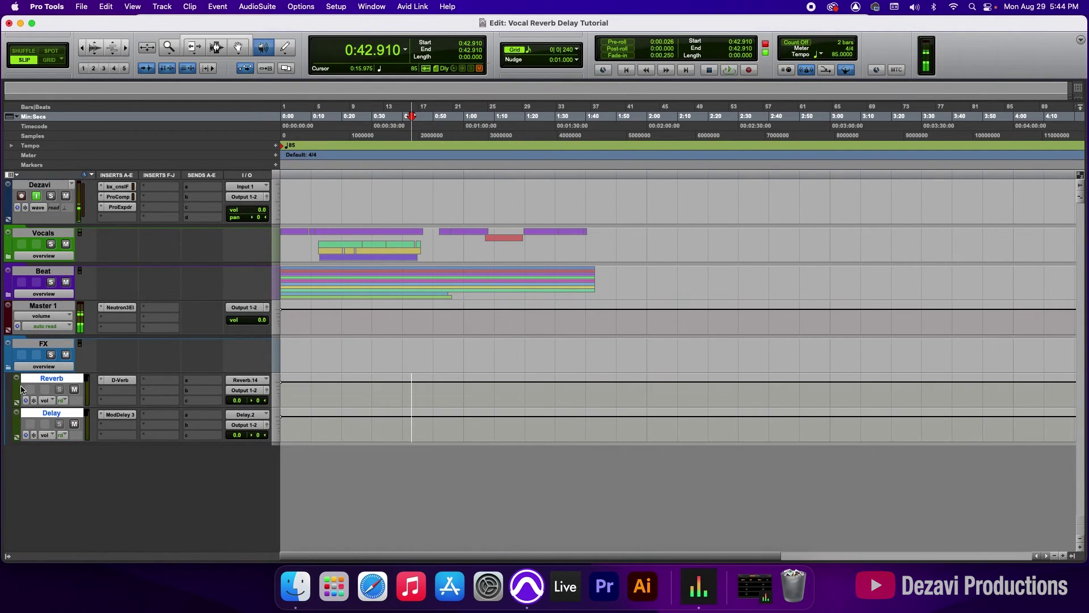
left_click(8, 367)
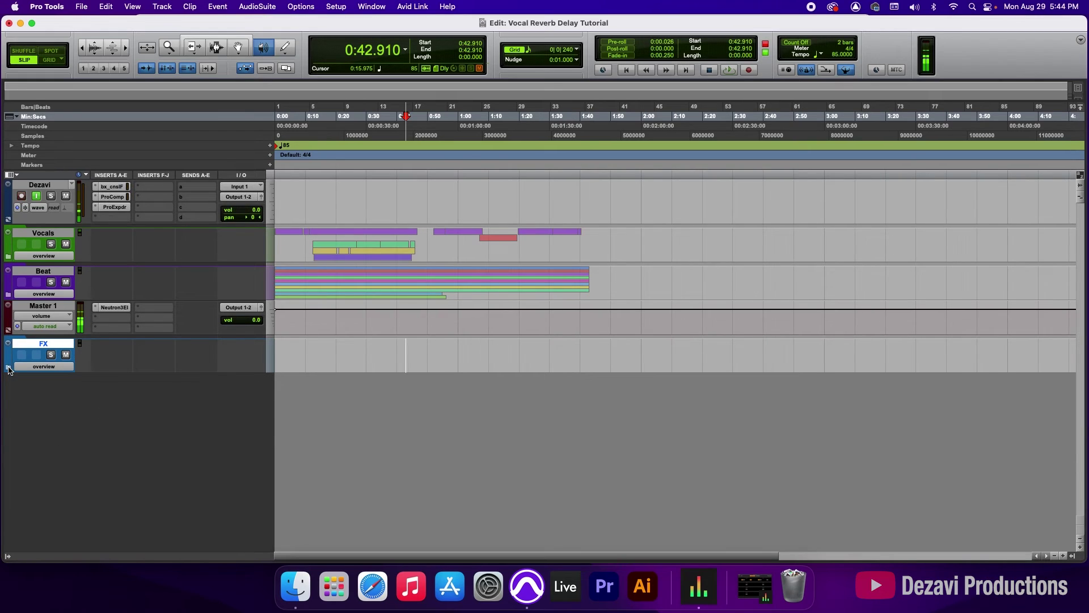